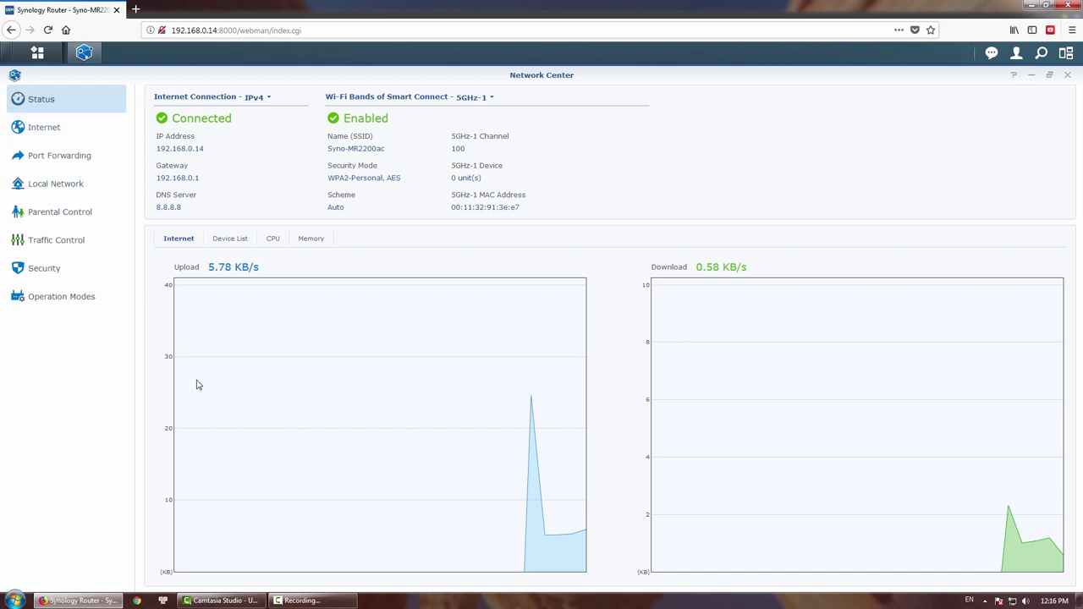
Add a Synology DDNS entry with the hostname mr2200ac115.synology.me, accept the terms of service, and apply the Internet settings
{"action": "left_click", "coordinate": [59, 129]}
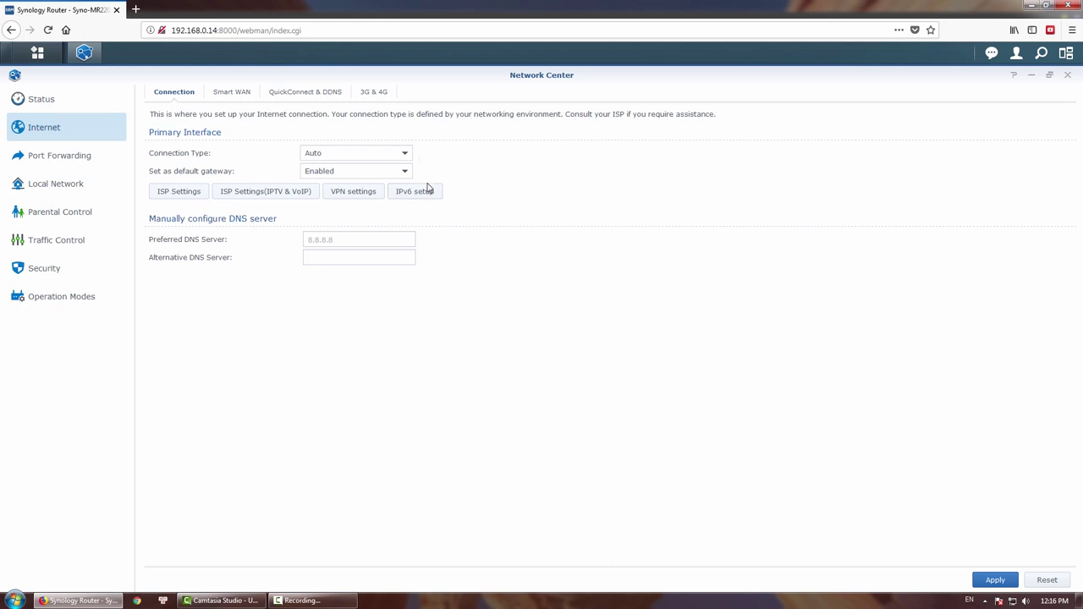
{"action": "left_click", "coordinate": [303, 99]}
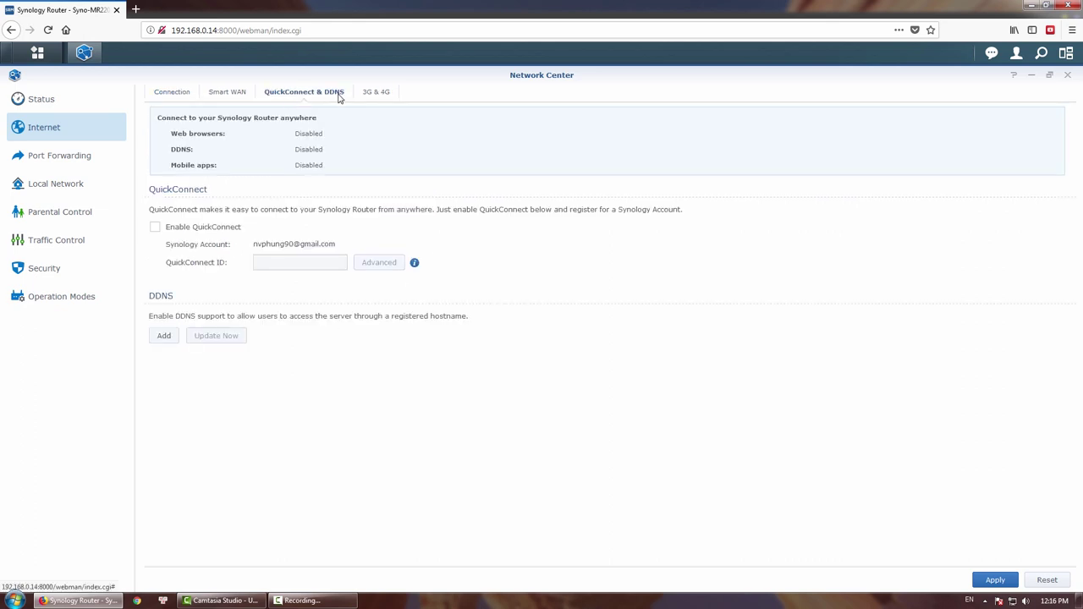
{"action": "left_click", "coordinate": [166, 338]}
{"action": "left_click", "coordinate": [495, 248]}
{"action": "left_click", "coordinate": [499, 267]}
{"action": "type", "text": "mr2200ac115"}
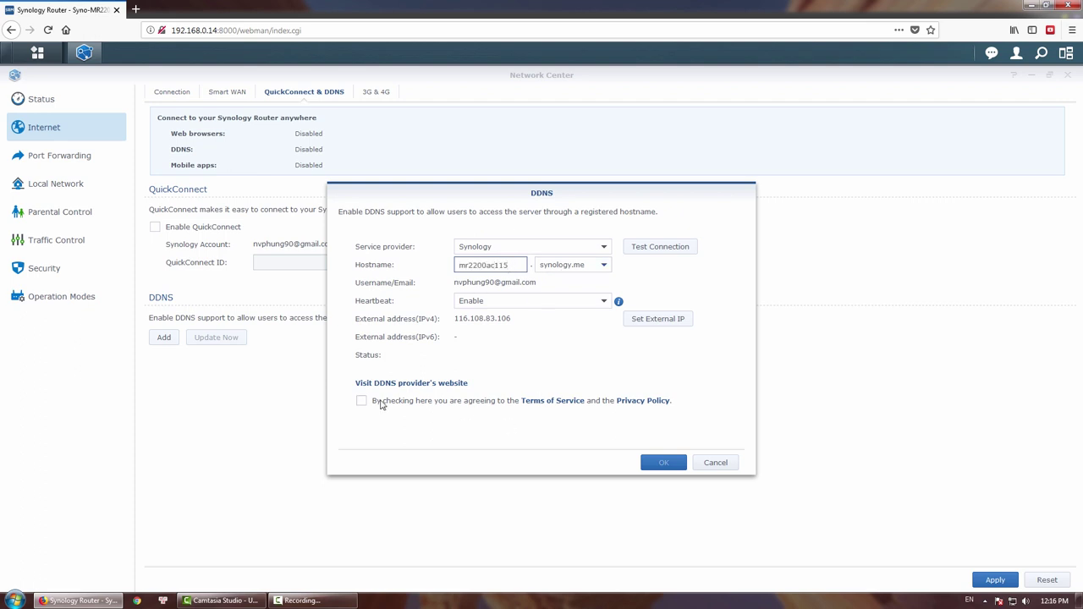
{"action": "left_click", "coordinate": [381, 404]}
{"action": "left_click", "coordinate": [669, 466]}
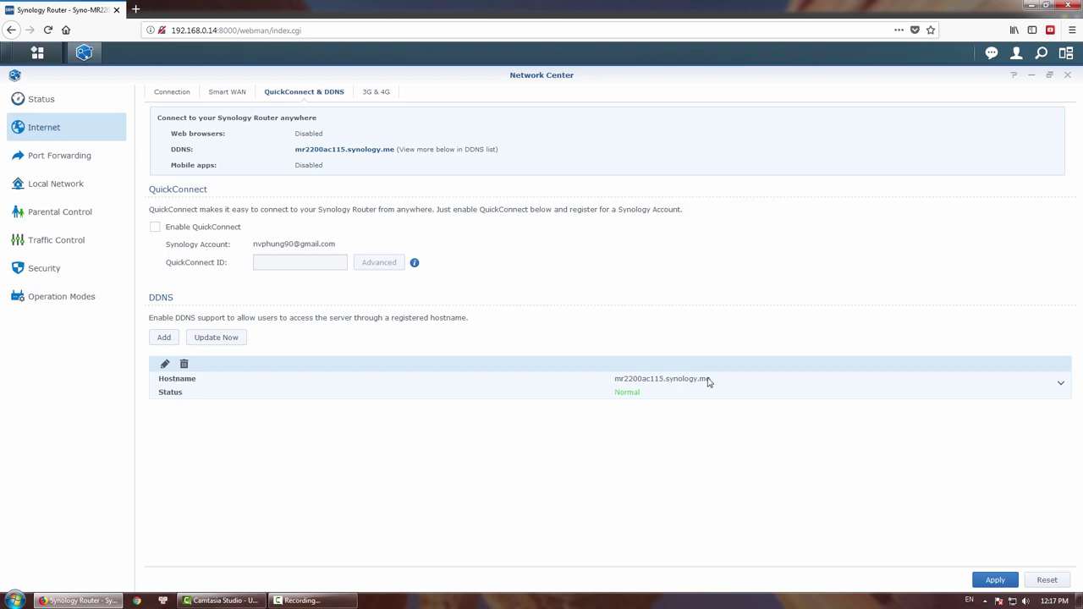
{"action": "left_click", "coordinate": [991, 580]}
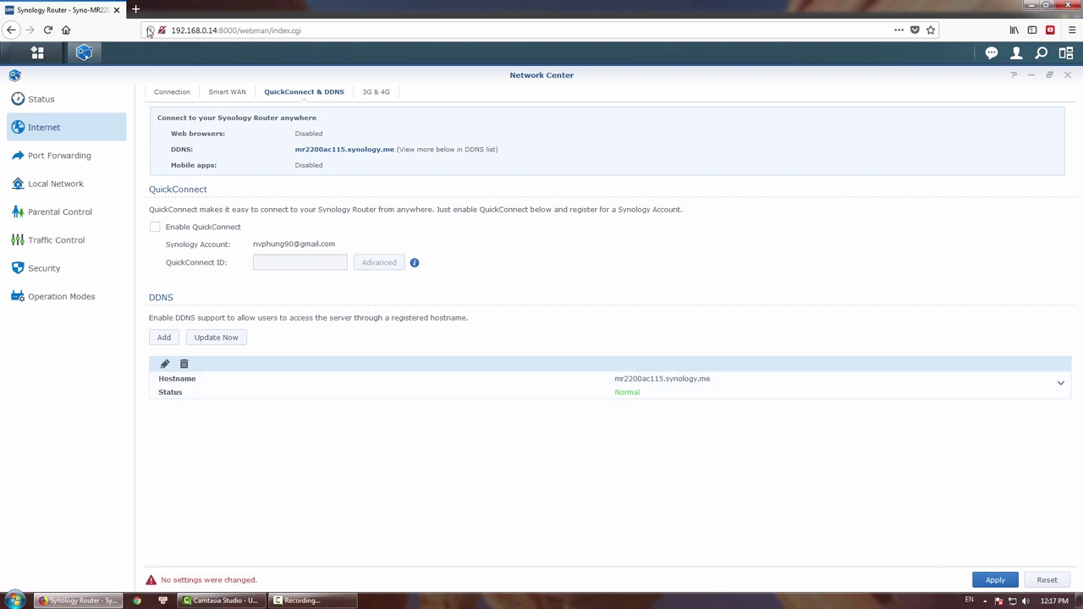
{"action": "left_click", "coordinate": [135, 10]}
{"action": "type", "text": "mr2200ac115.synology.me:8000"}
{"action": "key", "text": "Return"}
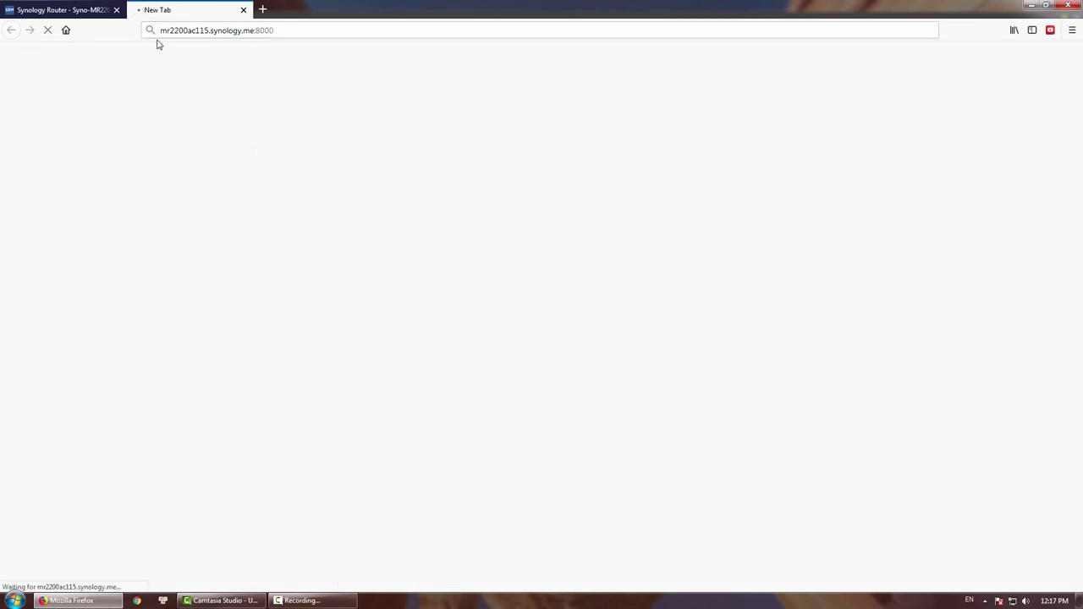
{"action": "left_click", "coordinate": [379, 31]}
{"action": "left_click_drag", "start_coordinate": [352, 32], "coordinate": [152, 42]}
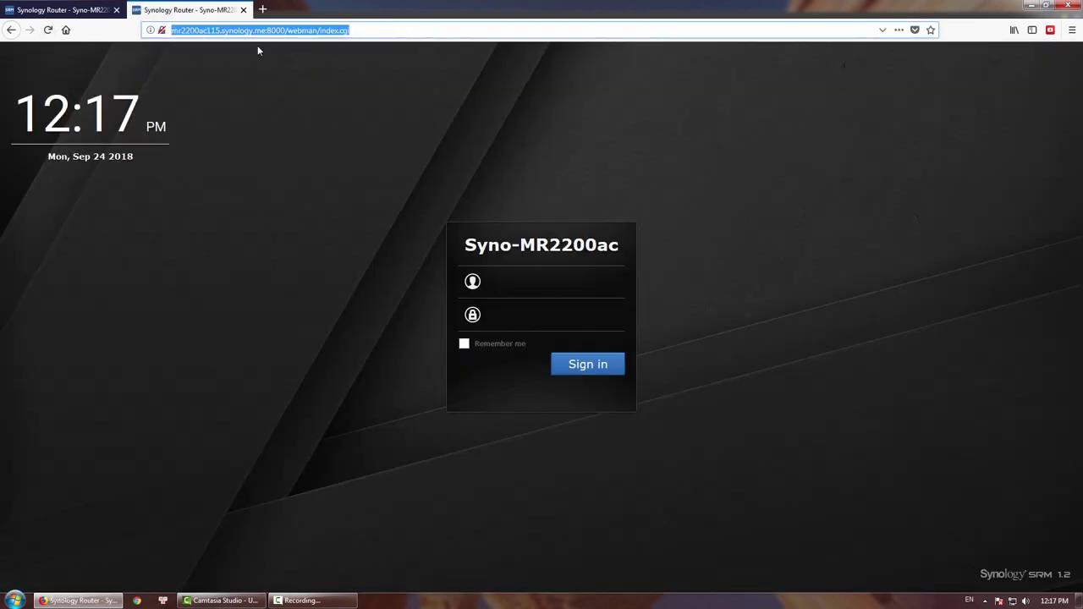
{"action": "left_click", "coordinate": [542, 282]}
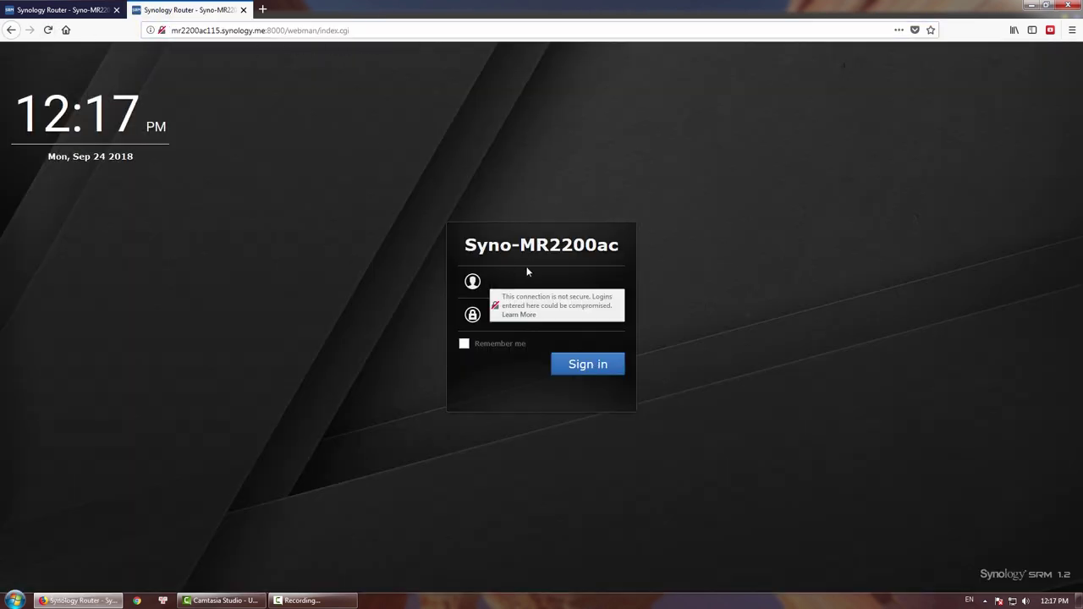
{"action": "left_click", "coordinate": [243, 9]}
Review the 3G & 4G page, the local network's IP, DHCP and guest DHCP settings, and the list of DHCP clients
{"action": "left_click", "coordinate": [370, 91]}
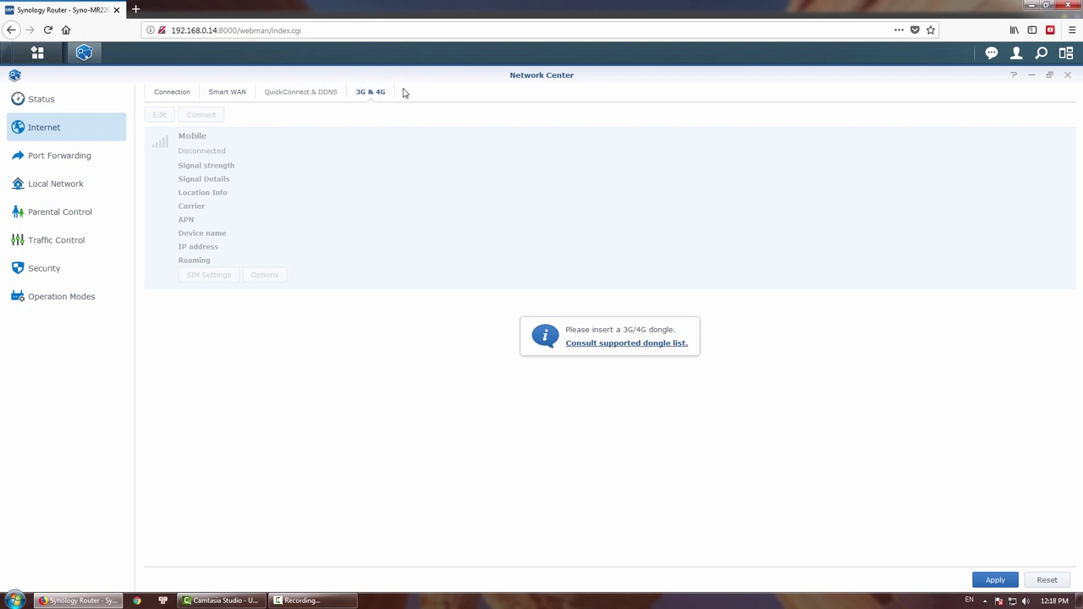
{"action": "left_click", "coordinate": [93, 183]}
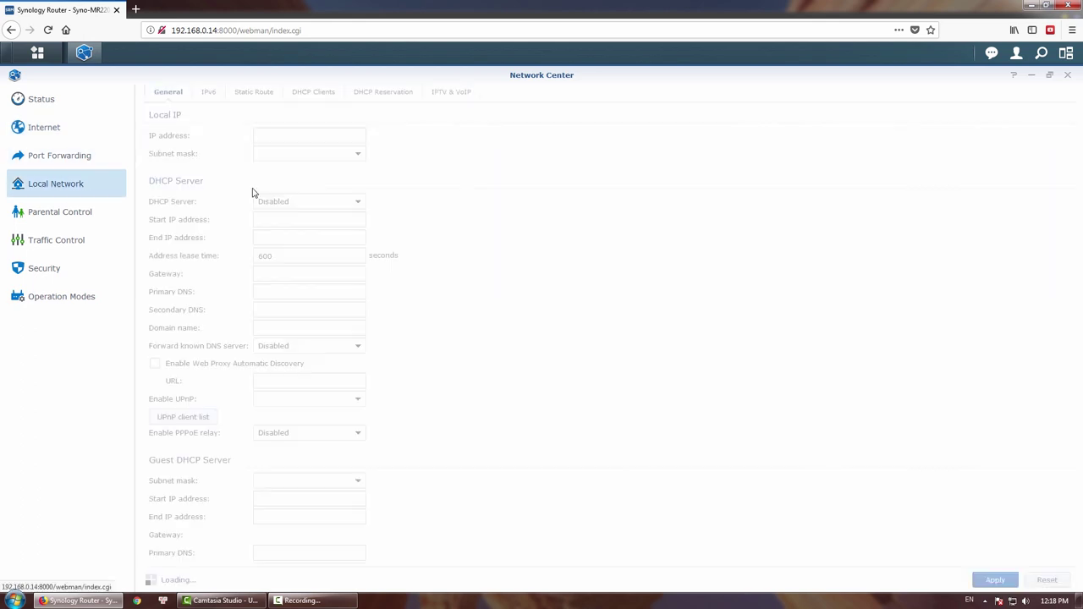
{"action": "left_click", "coordinate": [318, 137]}
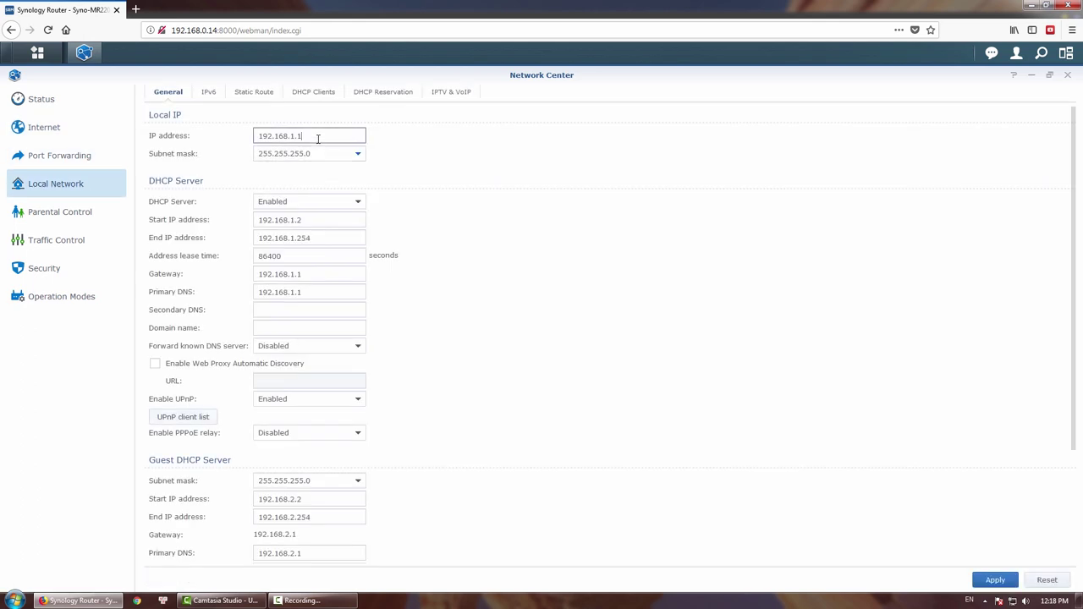
{"action": "left_click_drag", "start_coordinate": [301, 136], "coordinate": [241, 133]}
{"action": "left_click", "coordinate": [329, 137]}
{"action": "double_click", "coordinate": [290, 136]}
{"action": "left_click_drag", "start_coordinate": [314, 217], "coordinate": [192, 219]}
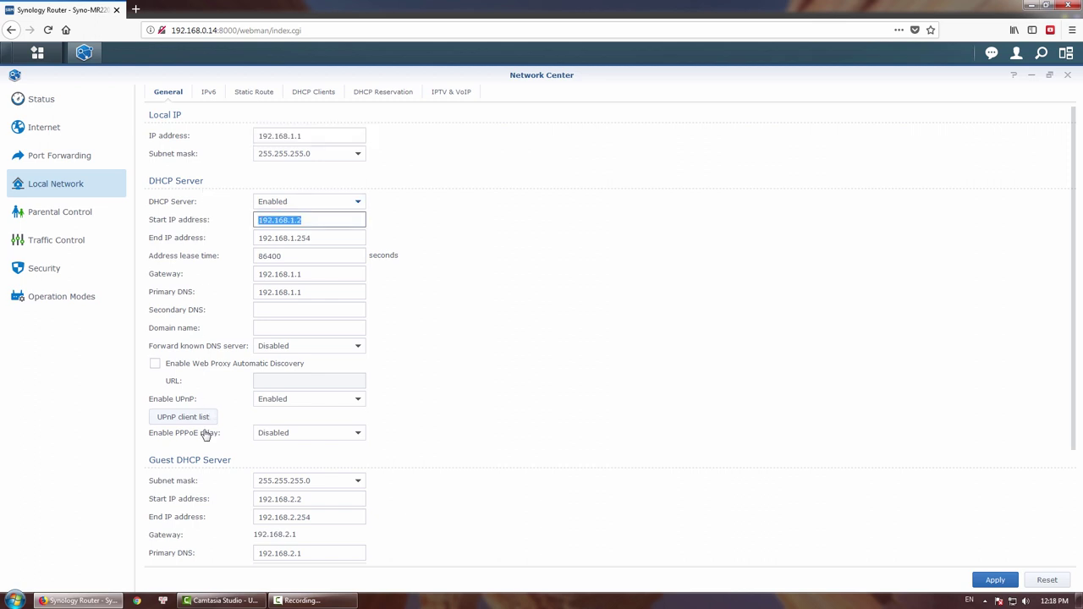
{"action": "left_click", "coordinate": [263, 472]}
{"action": "scroll", "coordinate": [262, 472], "scroll_direction": "down", "scroll_amount": 3}
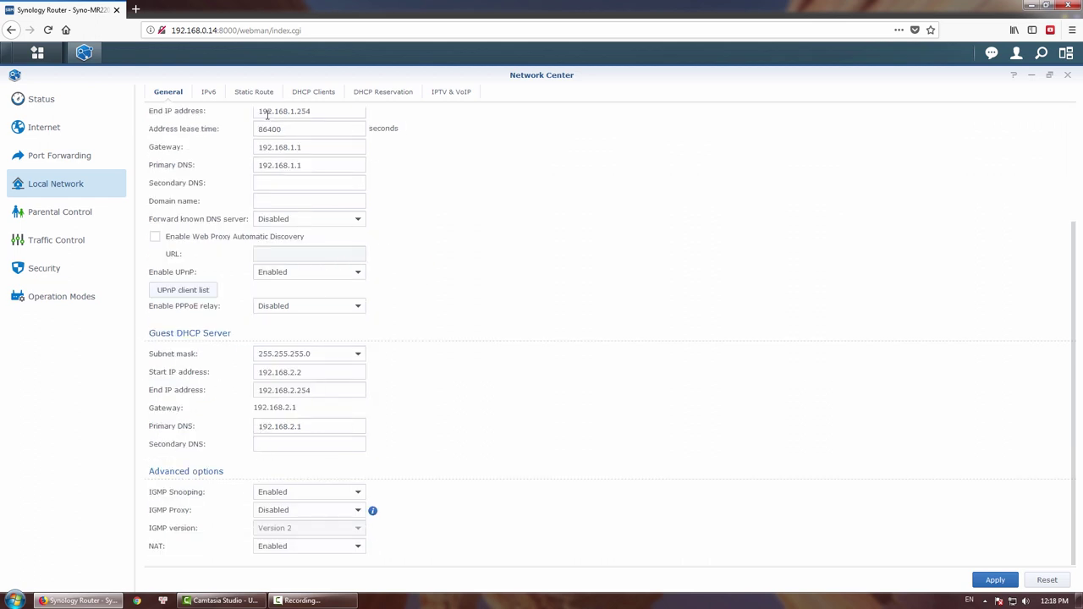
{"action": "left_click", "coordinate": [315, 95]}
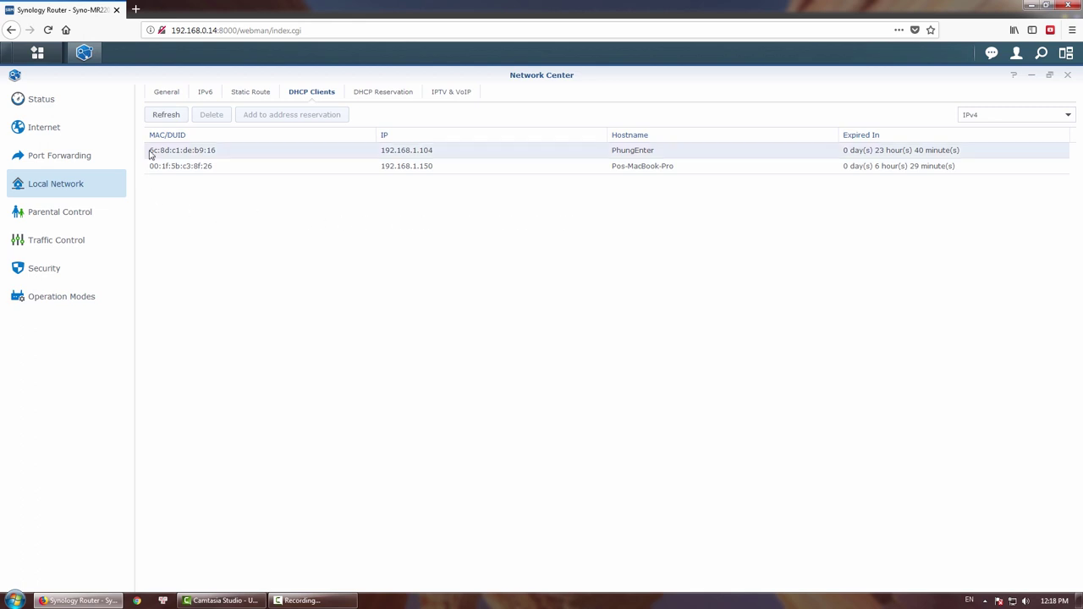
Add vnexpress.net to the custom block list of the parental control web filter
{"action": "left_click", "coordinate": [59, 211]}
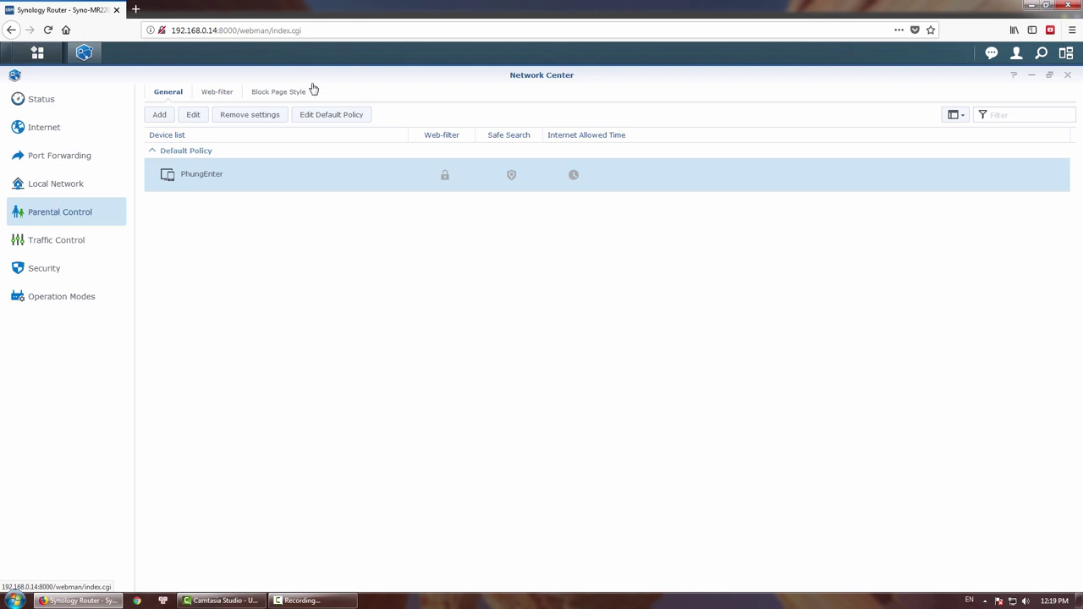
{"action": "left_click", "coordinate": [221, 91]}
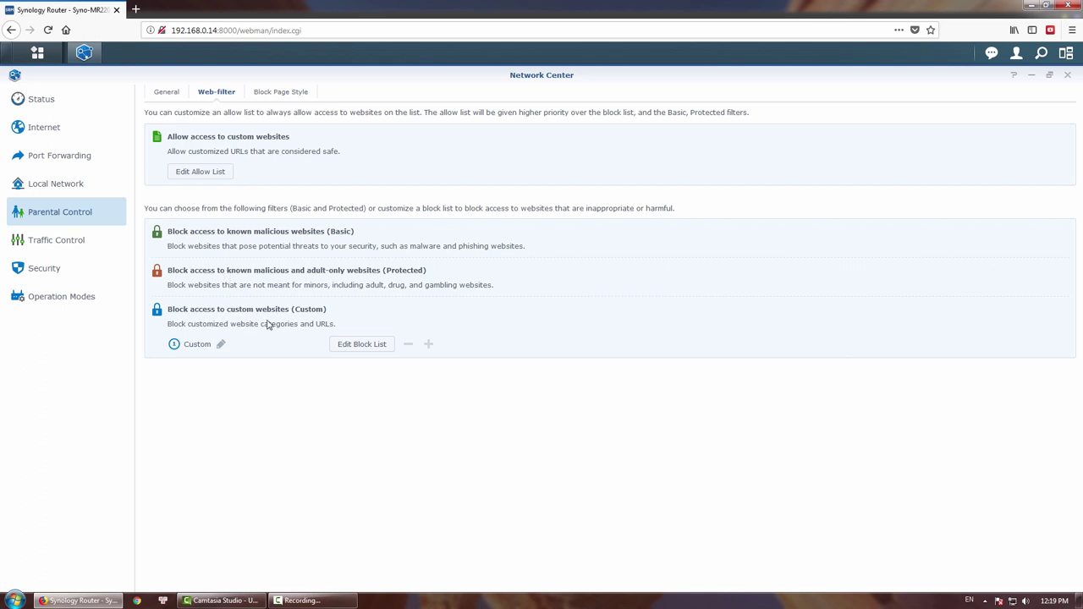
{"action": "left_click", "coordinate": [361, 344]}
{"action": "left_click", "coordinate": [431, 234]}
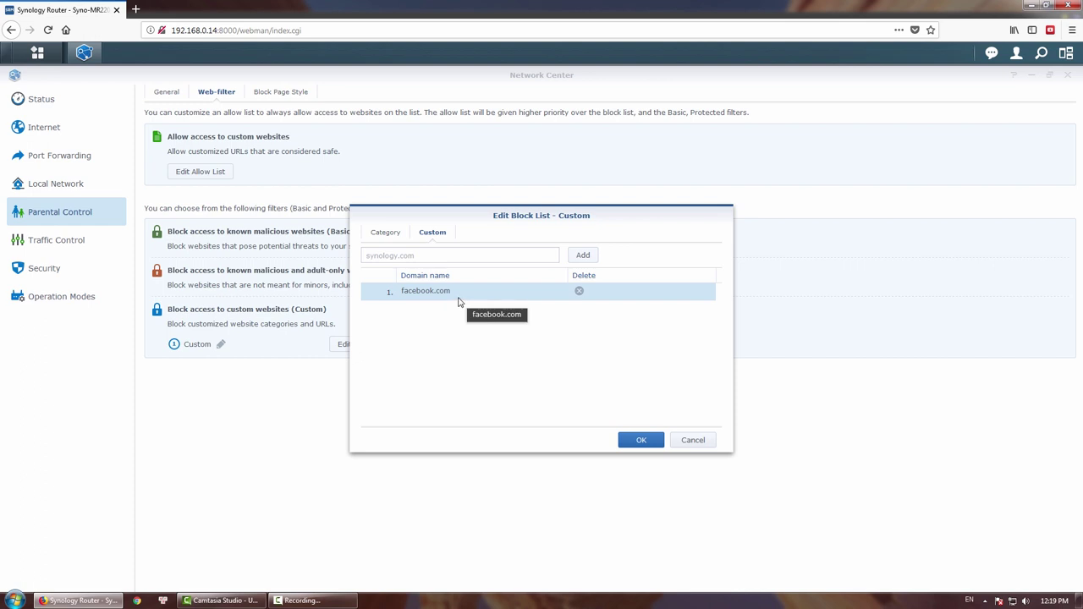
{"action": "left_click", "coordinate": [403, 254]}
{"action": "type", "text": "vnexpress.net"}
{"action": "left_click", "coordinate": [578, 258]}
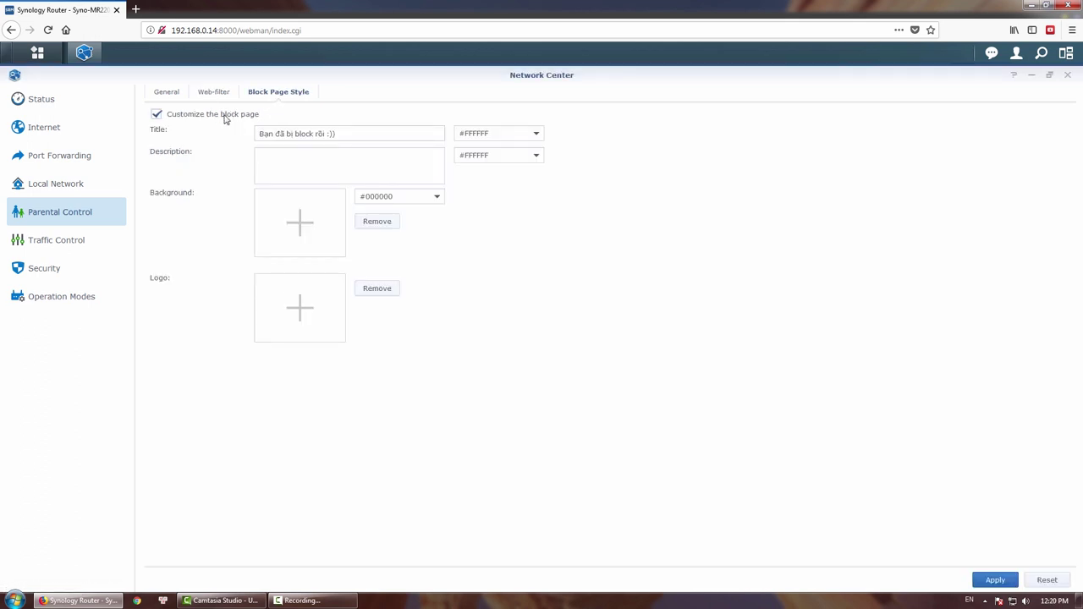
Examine the custom title set for the parental control block page
{"action": "left_click_drag", "start_coordinate": [358, 137], "coordinate": [224, 136]}
{"action": "left_click", "coordinate": [349, 137]}
{"action": "left_click_drag", "start_coordinate": [358, 135], "coordinate": [219, 137]}
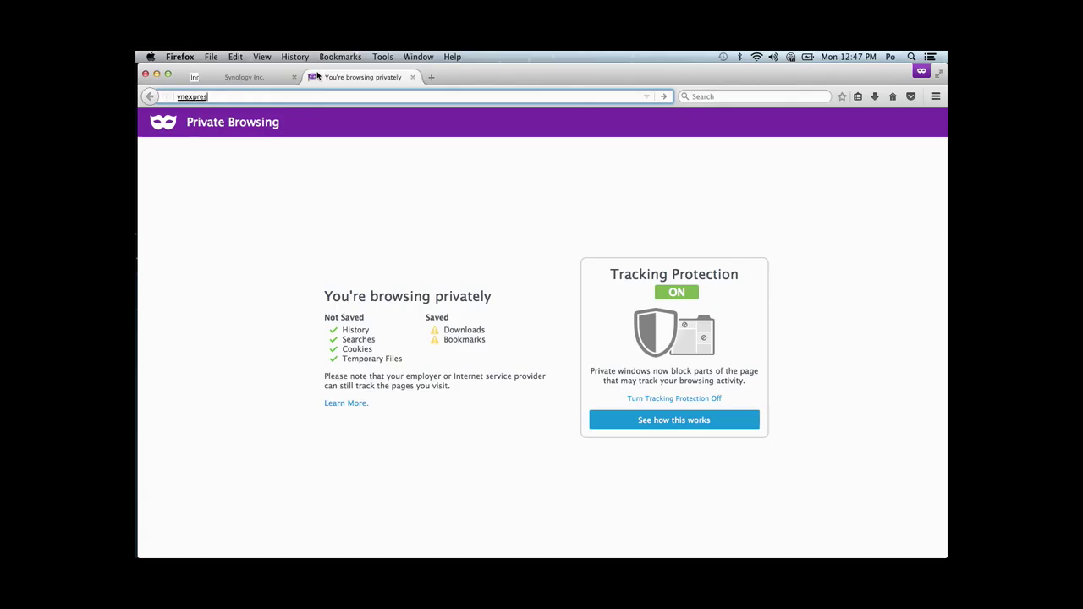
Switch to Firefox on the Mac and test the web filter by visiting vnexpress.net and facebook.com in private browsing tabs
{"action": "type", "text": "ss.net/"}
{"action": "key", "text": "Return"}
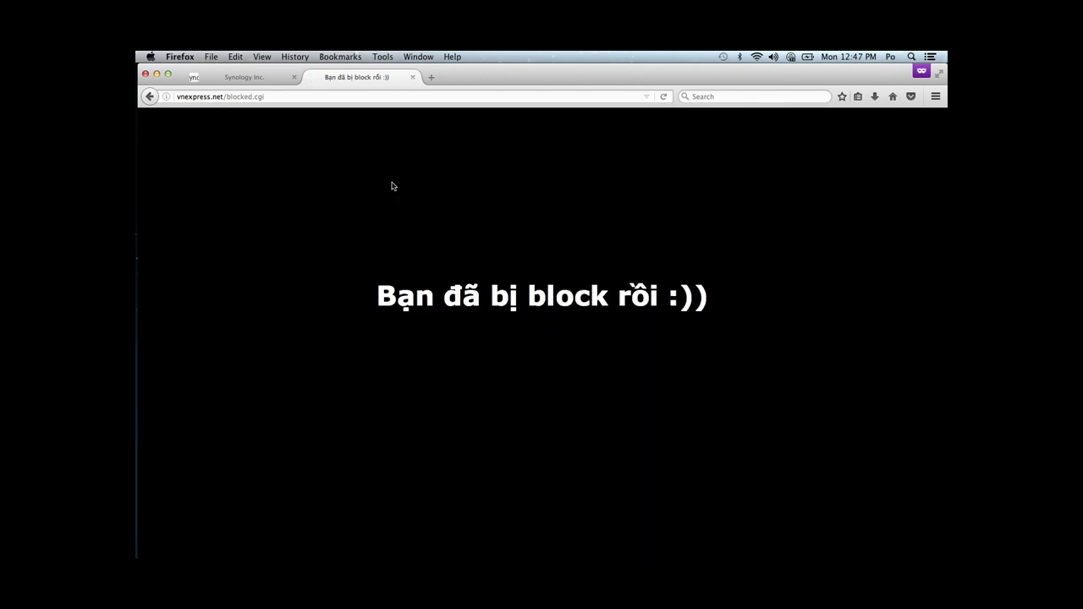
{"action": "left_click", "coordinate": [431, 77]}
{"action": "type", "text": "facebook.com"}
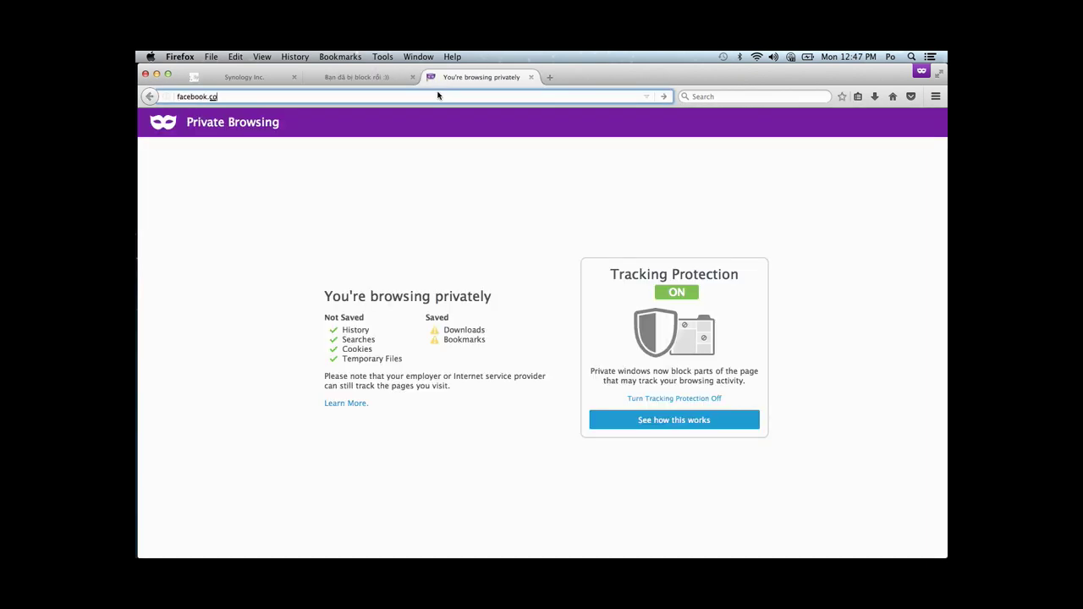
{"action": "key", "text": "Return"}
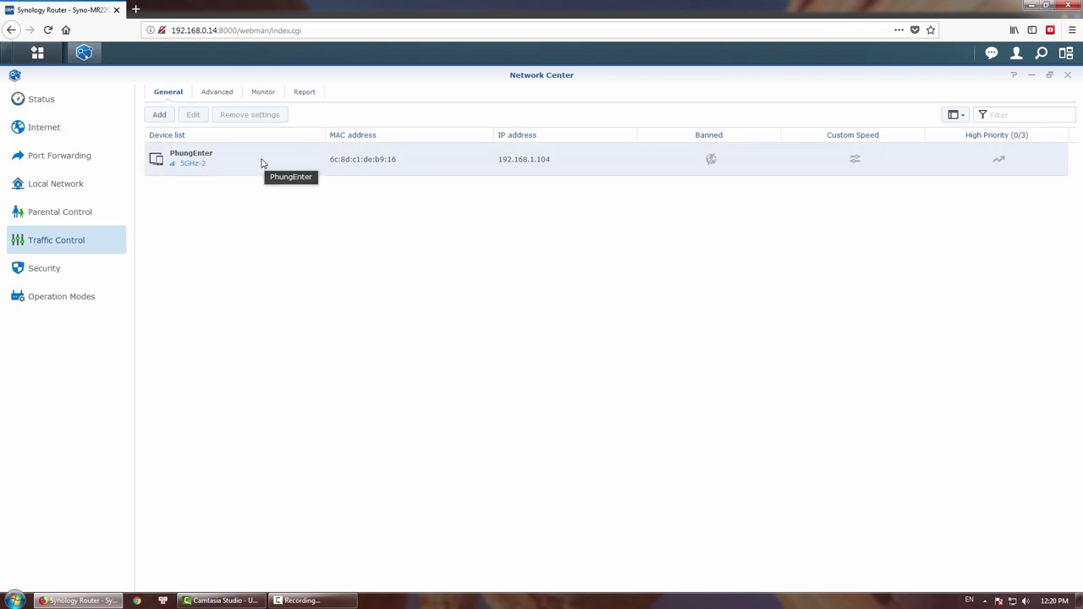
View the live upload and download traffic monitor, and enable DoS protection in the router's security settings
{"action": "left_click", "coordinate": [262, 93]}
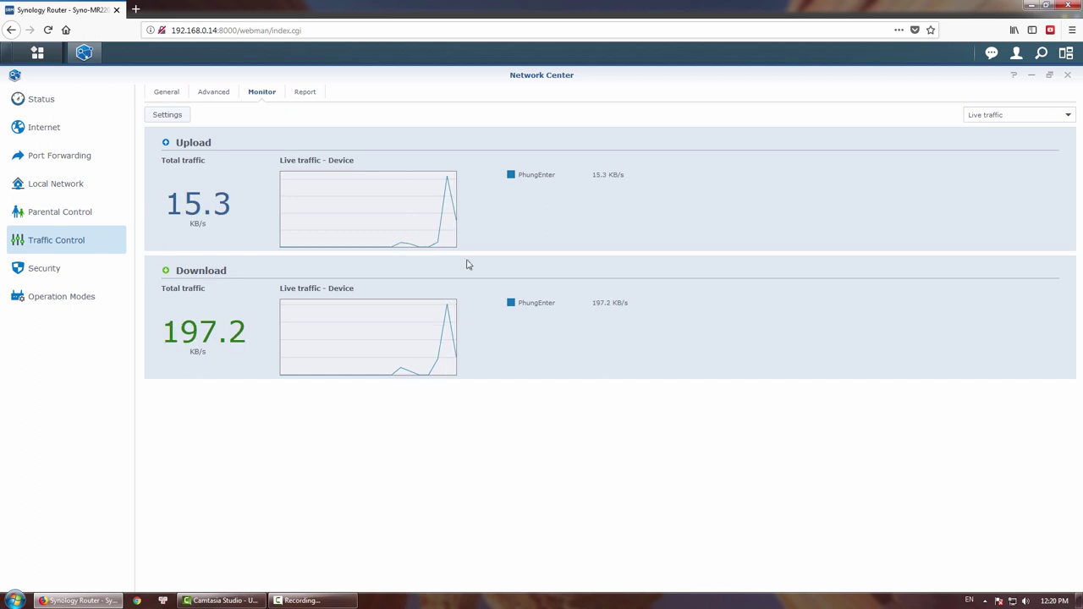
{"action": "left_click", "coordinate": [26, 271]}
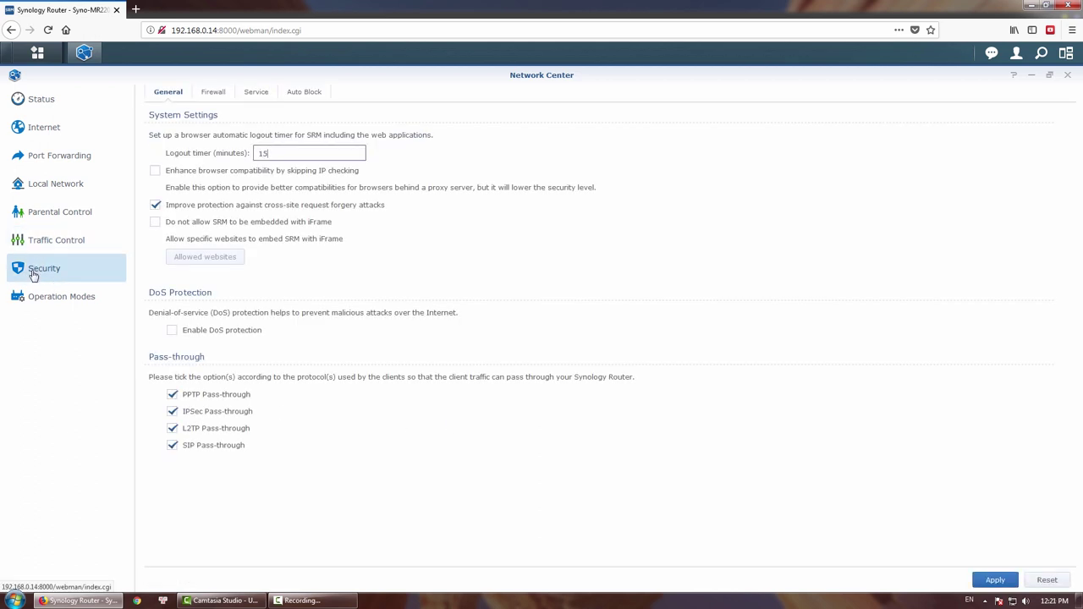
{"action": "left_click", "coordinate": [173, 333]}
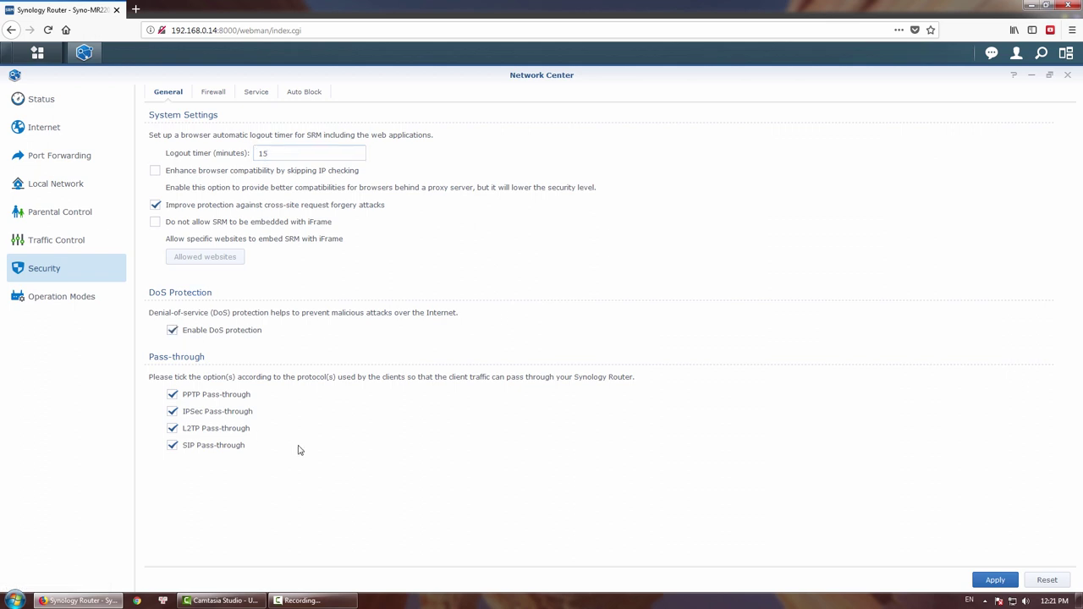
Look through the firewall and service settings, and enable auto block for 5 login attempts within 5 minutes, applying the change
{"action": "left_click", "coordinate": [231, 93]}
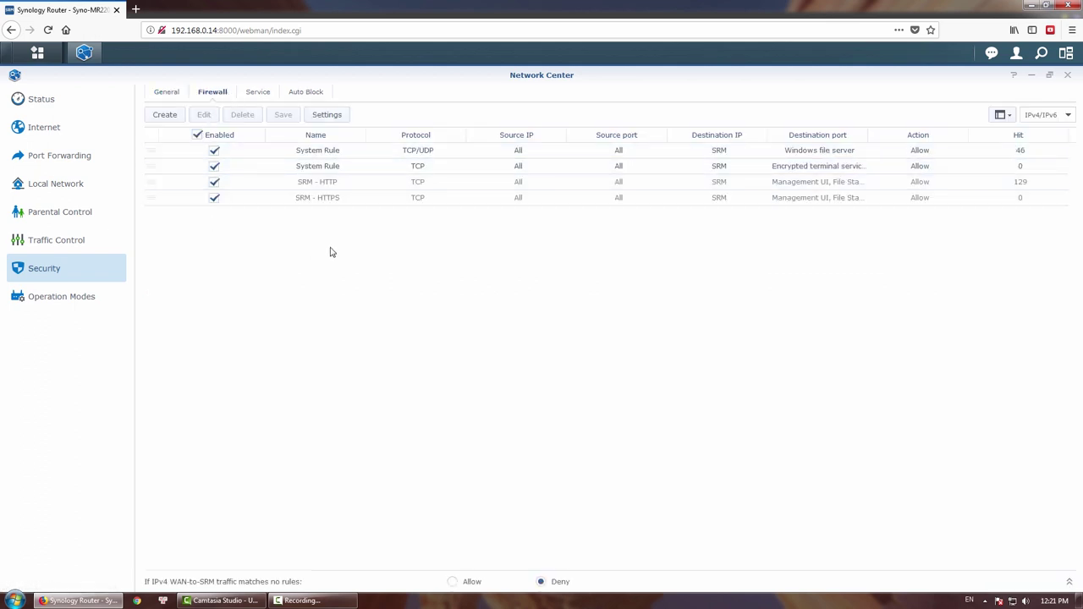
{"action": "left_click", "coordinate": [259, 93]}
{"action": "left_click", "coordinate": [301, 94]}
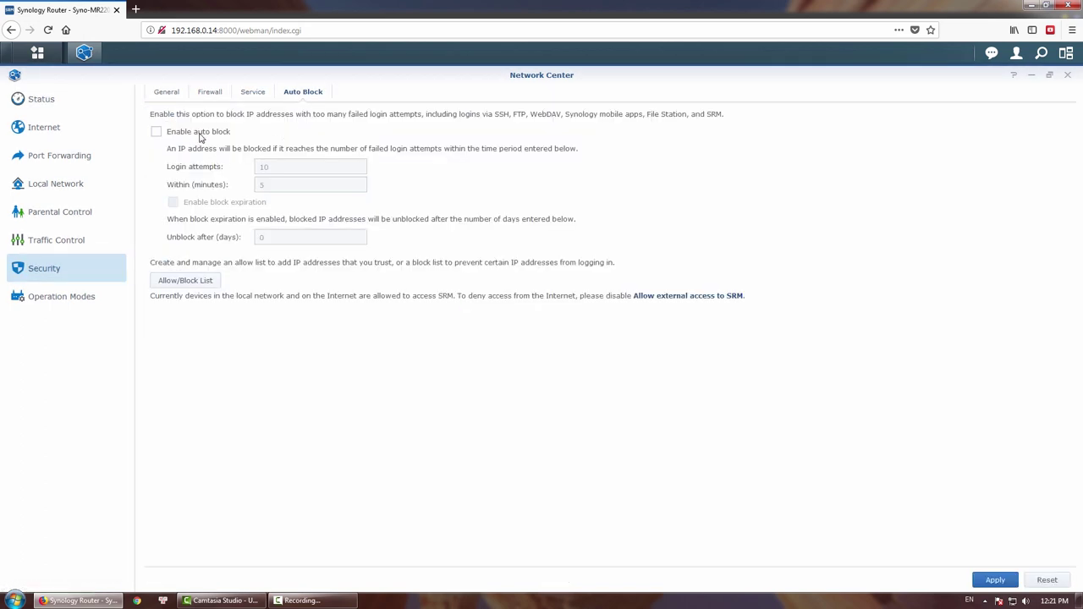
{"action": "left_click", "coordinate": [210, 135]}
{"action": "left_click_drag", "start_coordinate": [271, 169], "coordinate": [247, 170]}
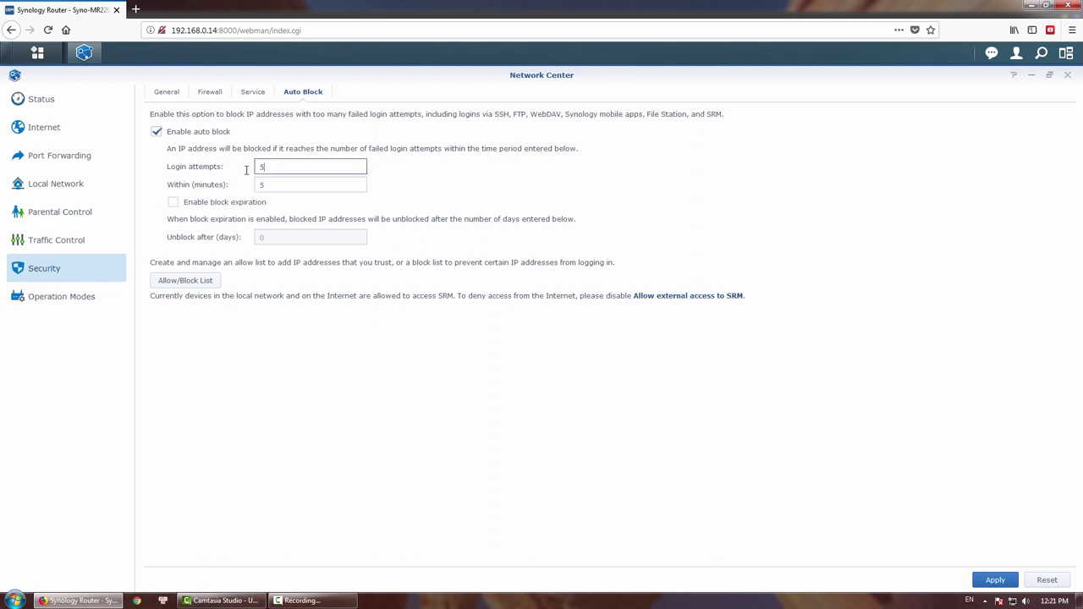
{"action": "left_click", "coordinate": [280, 188]}
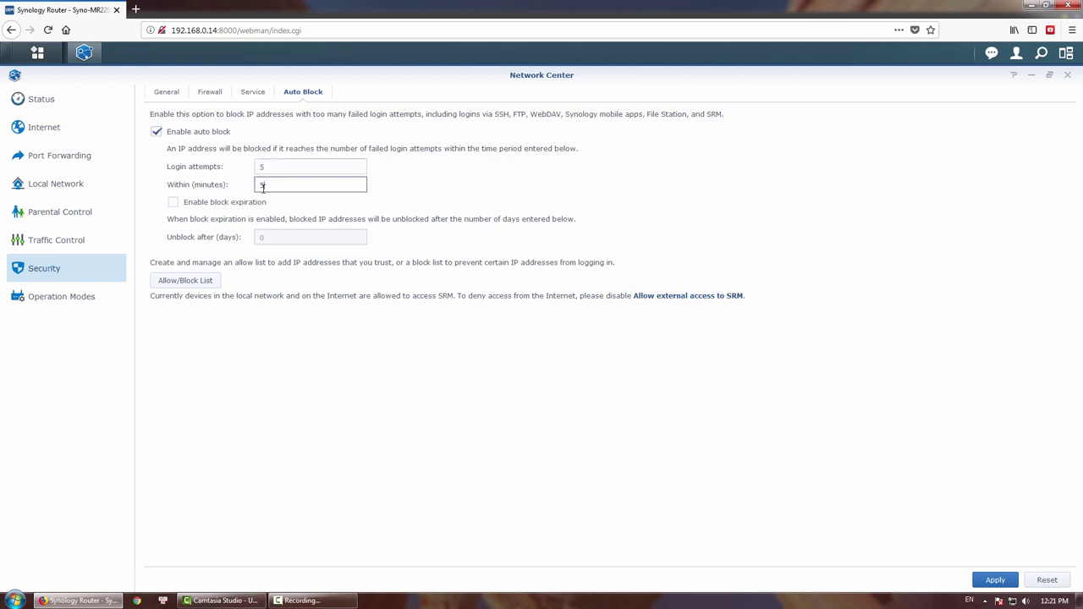
{"action": "left_click", "coordinate": [995, 579]}
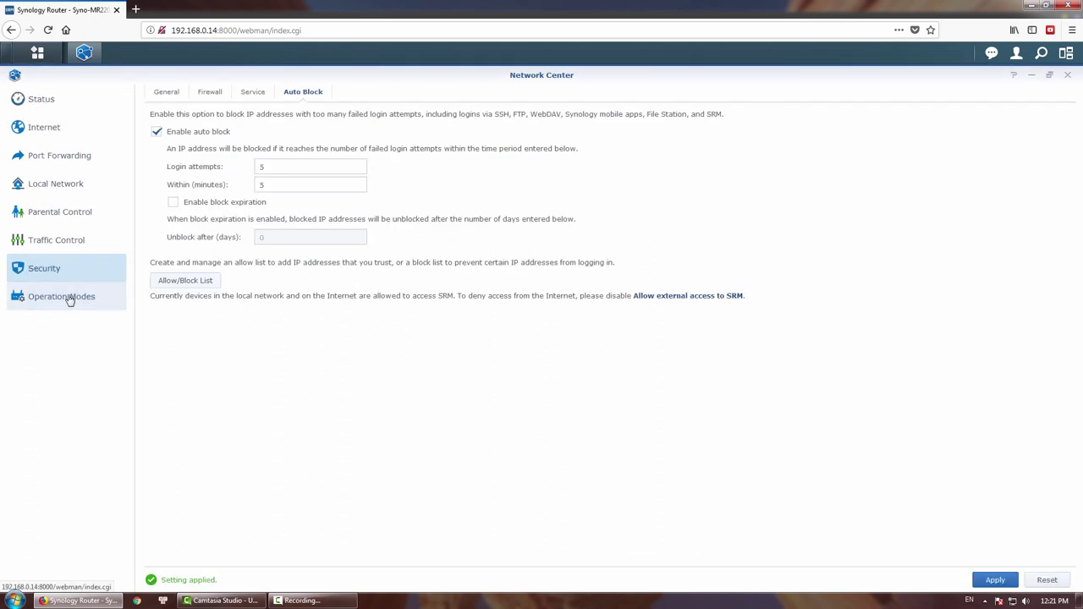
Compare the Wireless Router and Wireless AP operation modes, leaving Wireless Router selected
{"action": "left_click", "coordinate": [70, 300]}
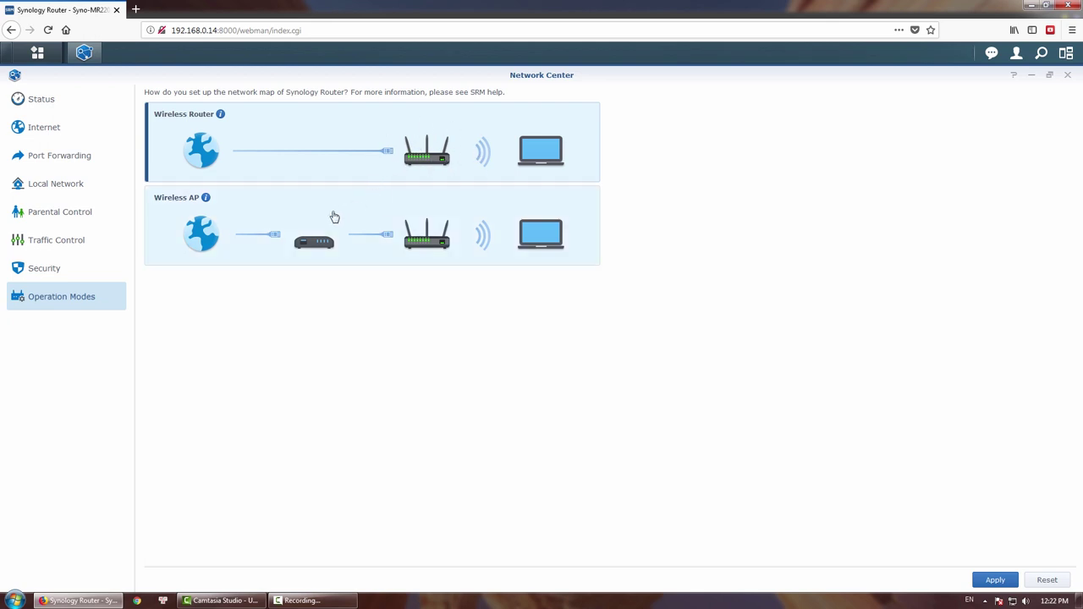
{"action": "left_click", "coordinate": [375, 229]}
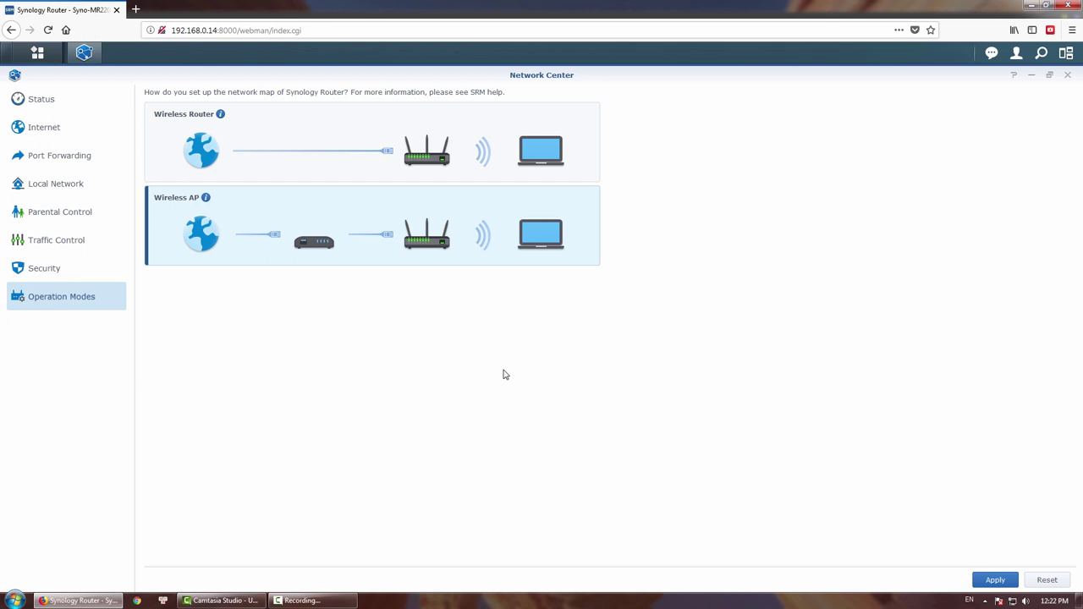
{"action": "left_click", "coordinate": [440, 177]}
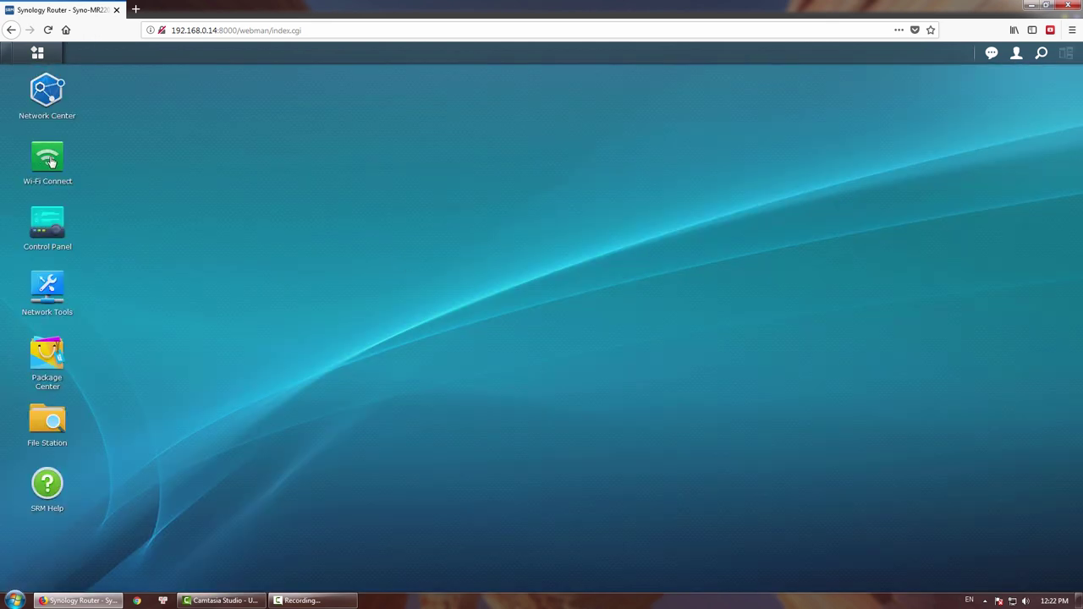
Open Wi-Fi Connect and enlarge its window to fill the desktop
{"action": "left_click", "coordinate": [60, 167]}
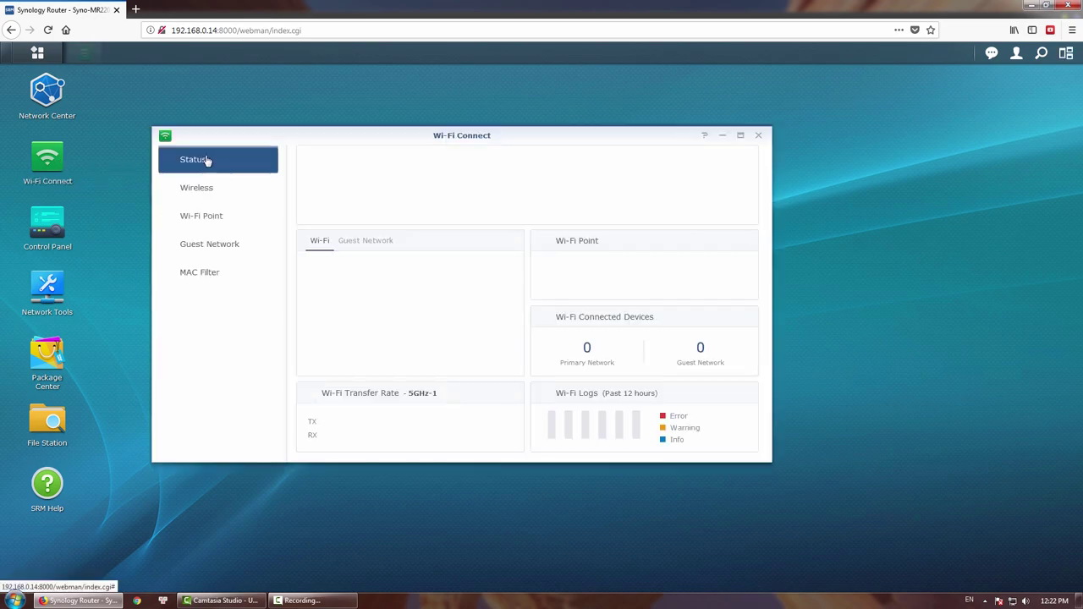
{"action": "left_click", "coordinate": [741, 135]}
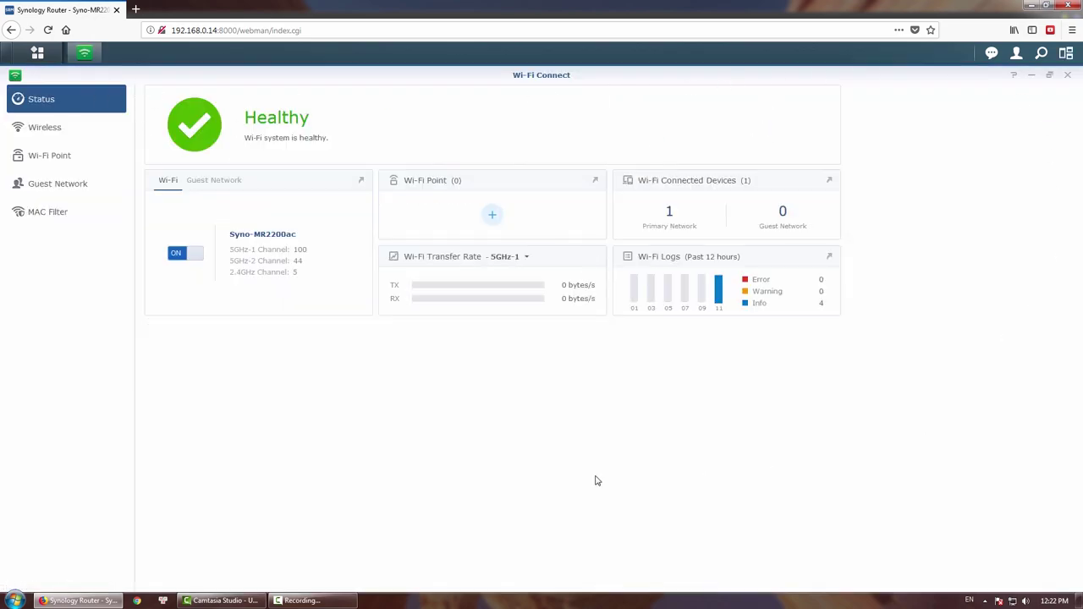
View the Wi-Fi transfer rates of the 5GHz-2, 2.4GHz and 5GHz-1 bands, leaving 5GHz-2 selected
{"action": "left_click", "coordinate": [520, 259]}
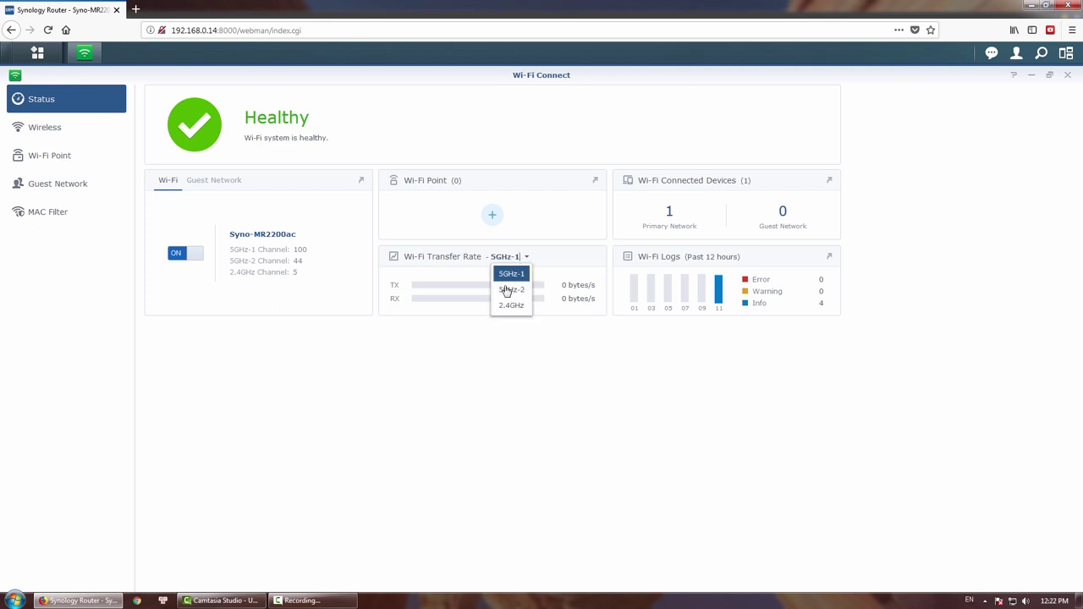
{"action": "left_click", "coordinate": [507, 288]}
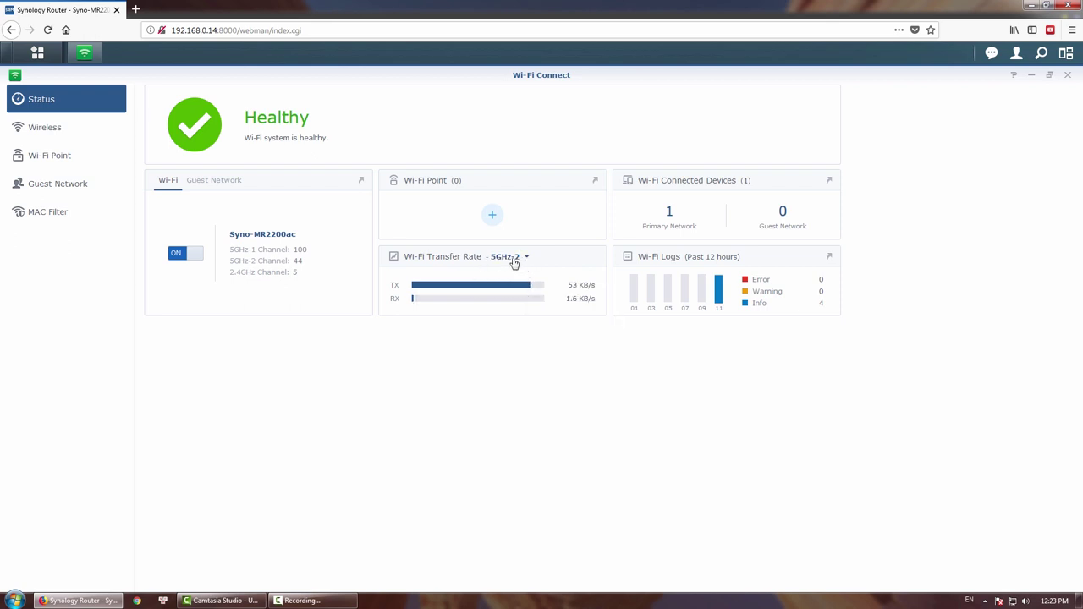
{"action": "left_click", "coordinate": [519, 258]}
{"action": "left_click", "coordinate": [511, 306]}
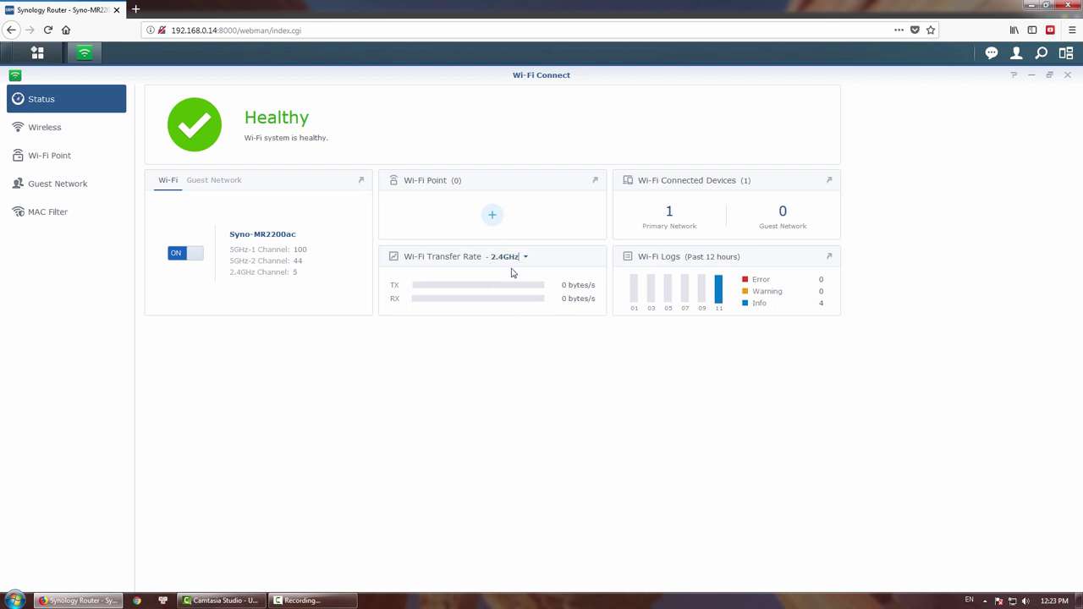
{"action": "left_click", "coordinate": [512, 264]}
{"action": "left_click", "coordinate": [512, 273]}
{"action": "left_click", "coordinate": [512, 264]}
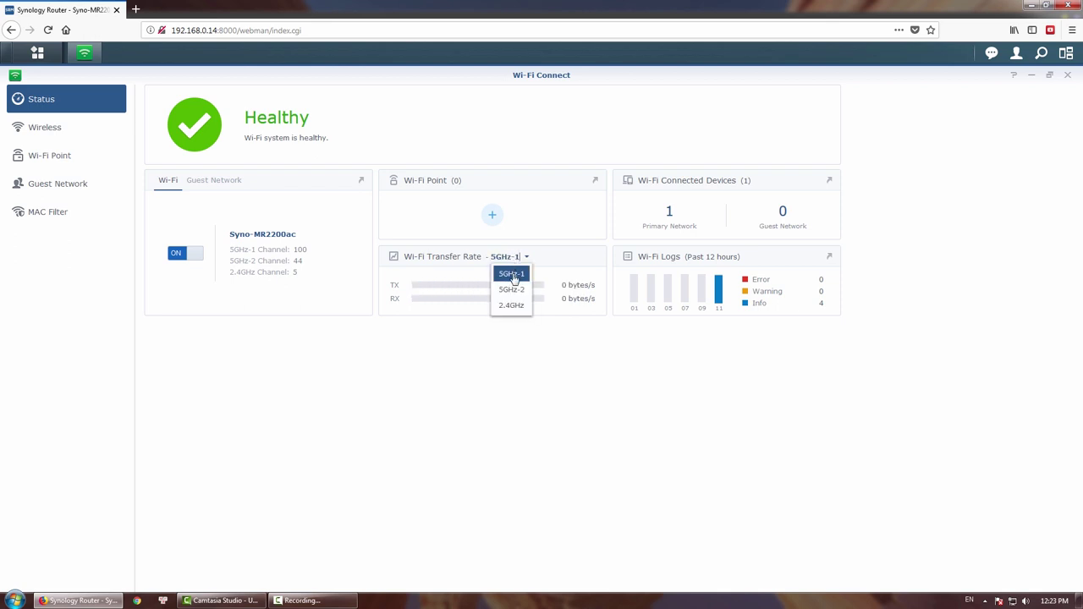
{"action": "left_click", "coordinate": [511, 290]}
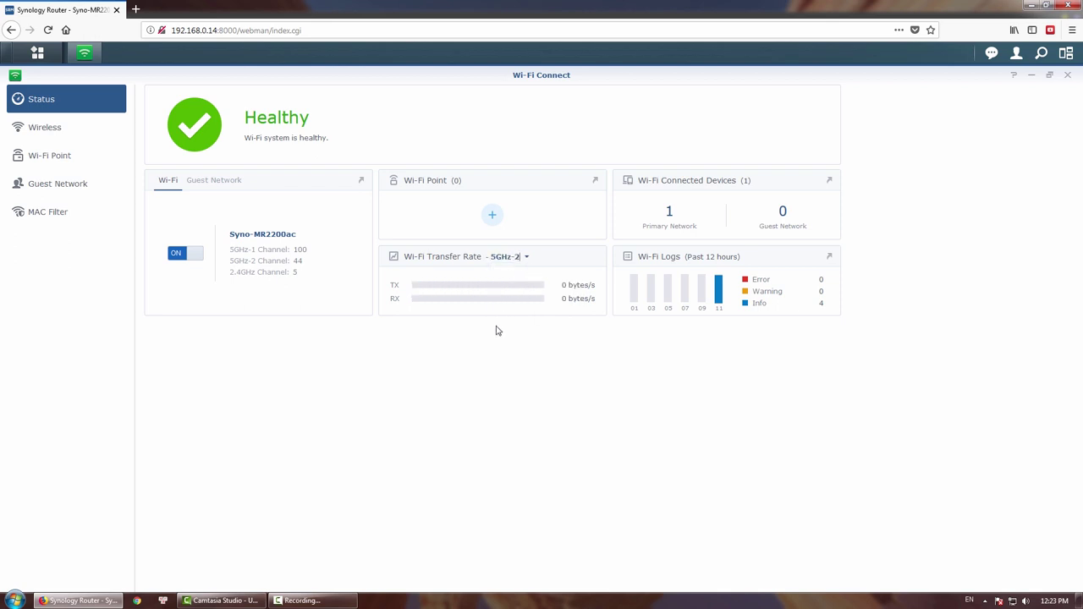
Examine the main wireless network's name, password and channel settings, and the WPS connection options
{"action": "left_click", "coordinate": [44, 130]}
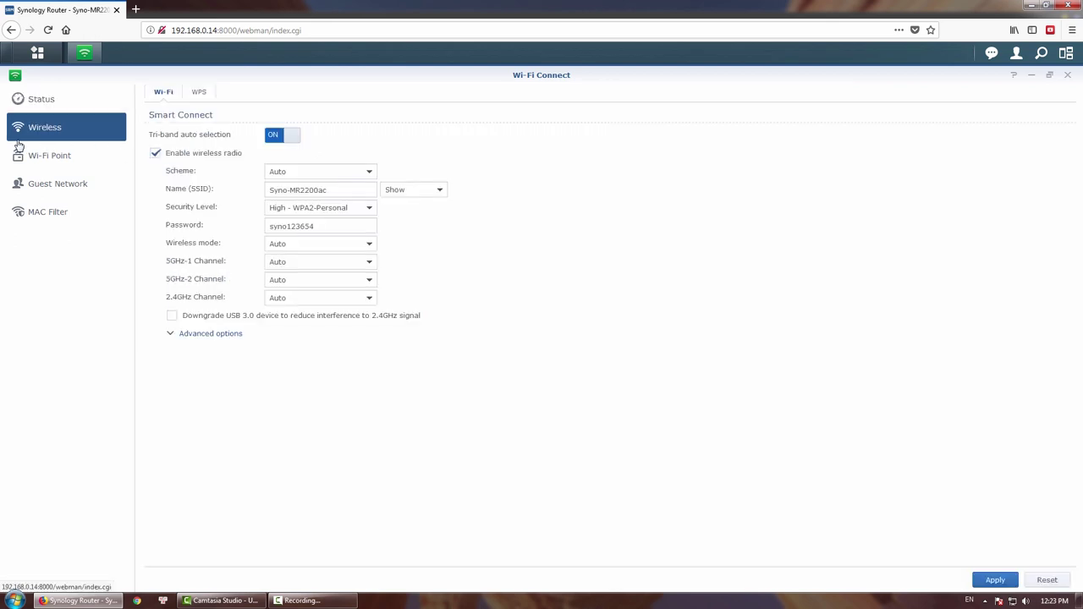
{"action": "double_click", "coordinate": [316, 190]}
{"action": "left_click", "coordinate": [339, 191]}
{"action": "left_click_drag", "start_coordinate": [339, 191], "coordinate": [268, 191]}
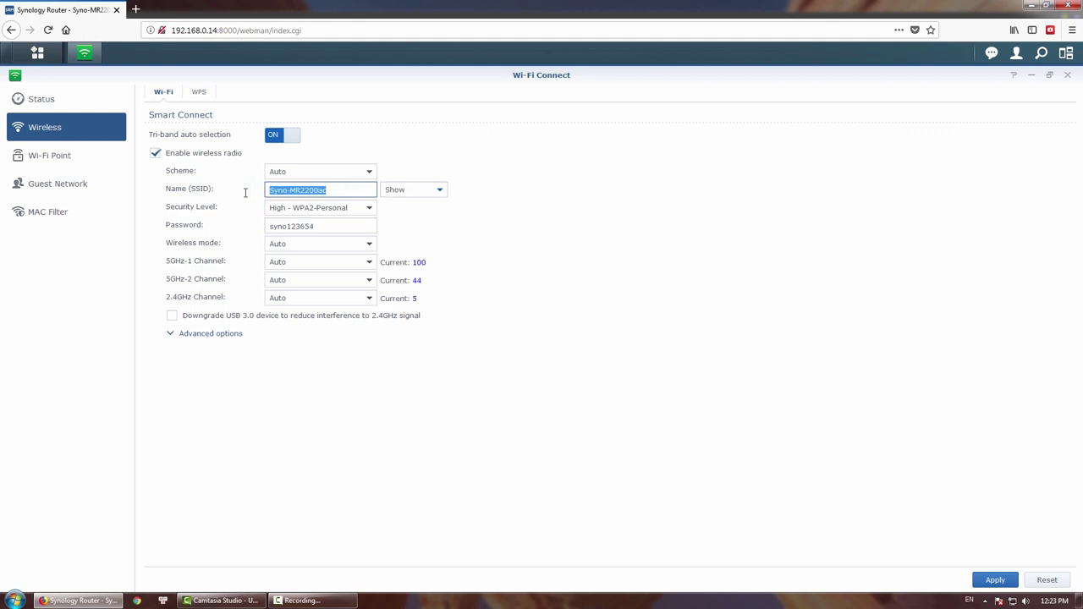
{"action": "double_click", "coordinate": [323, 227]}
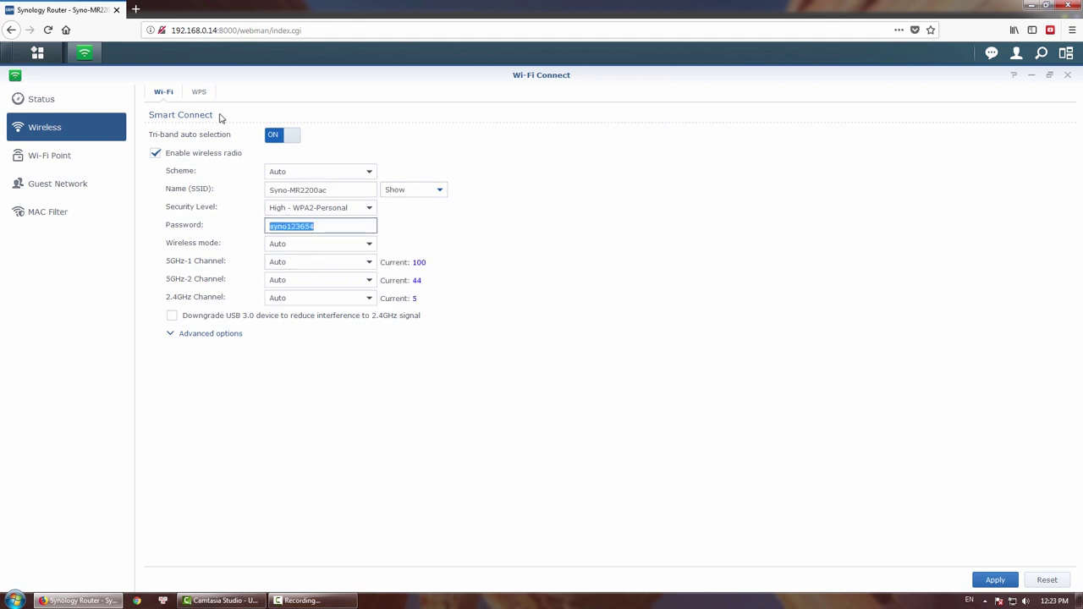
{"action": "left_click", "coordinate": [197, 92]}
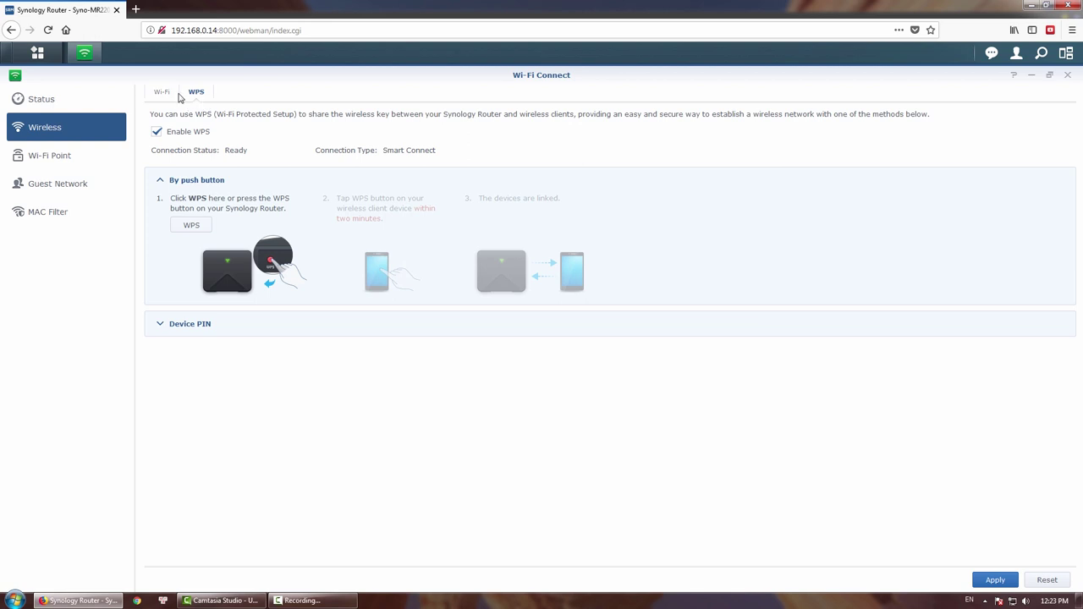
View the Wi-Fi Point list and the first page of the wizard for adding a Wi-Fi point, closing it without adding one
{"action": "left_click", "coordinate": [64, 149]}
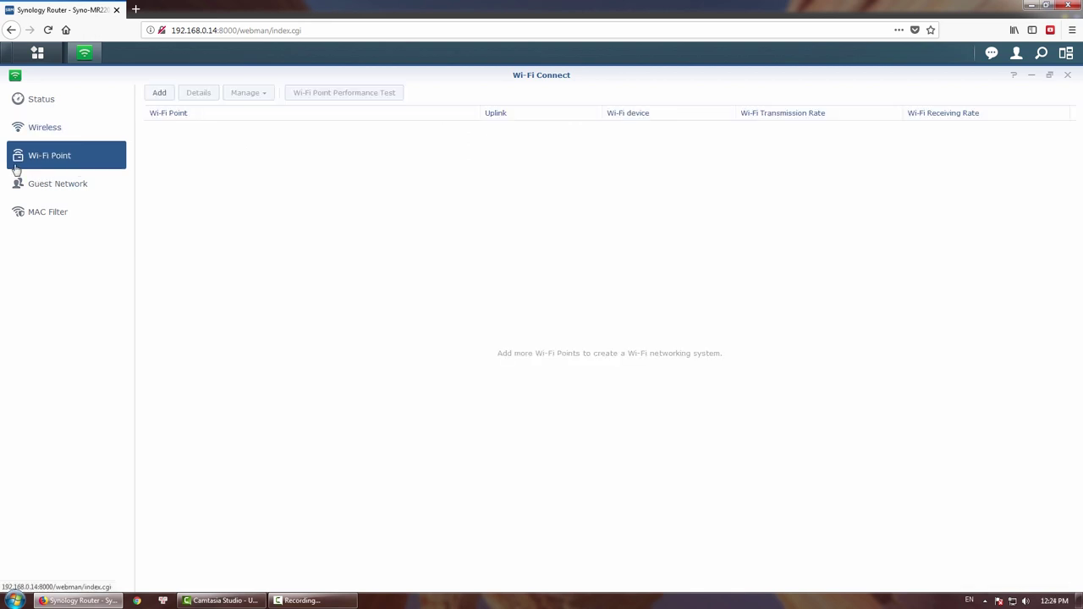
{"action": "left_click", "coordinate": [160, 93]}
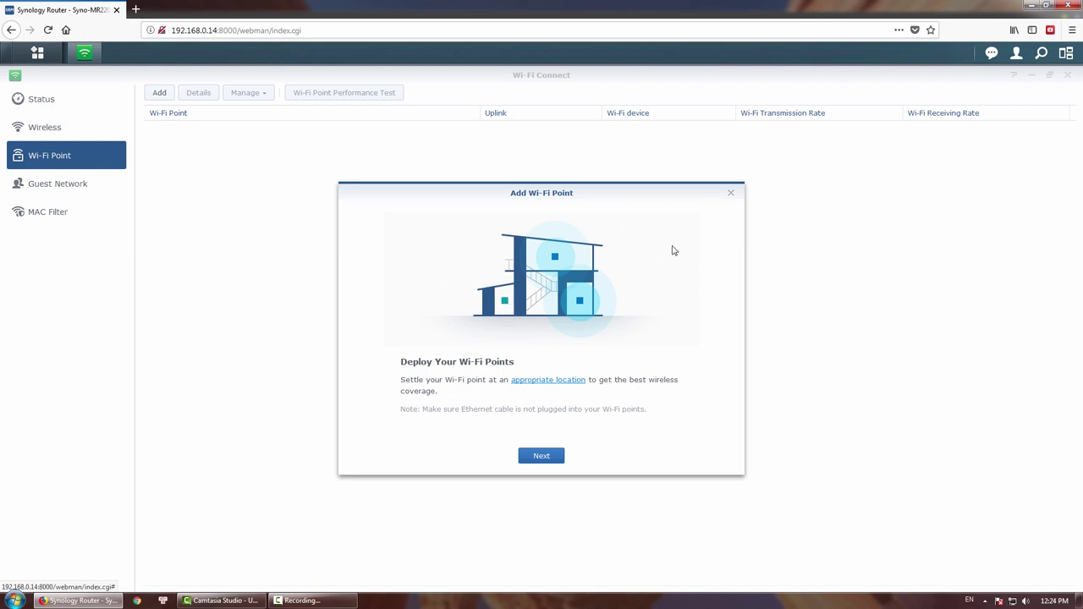
{"action": "left_click", "coordinate": [731, 193]}
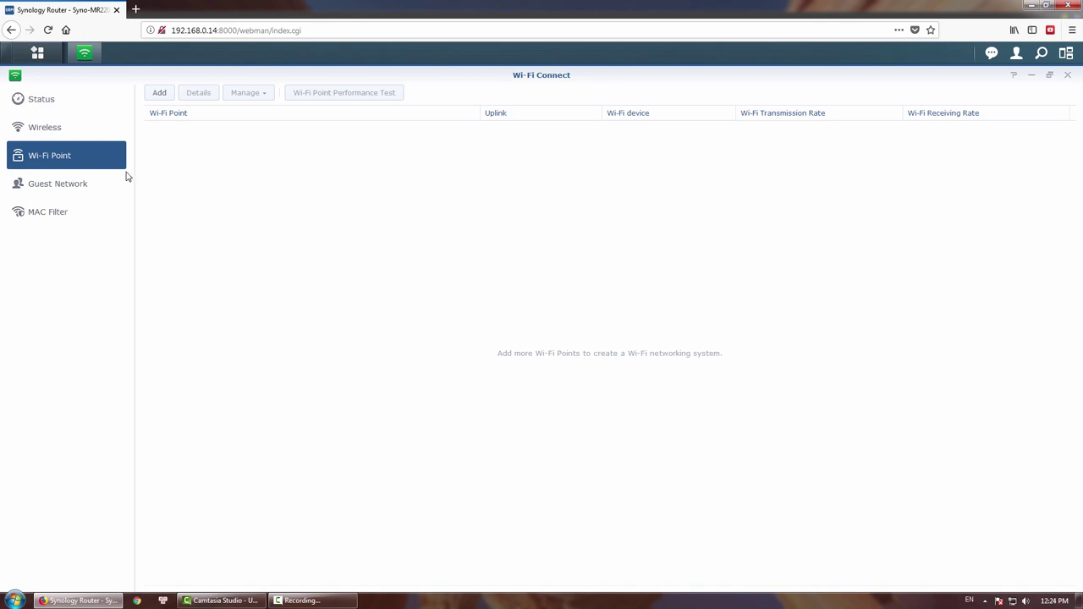
Review the guest network's name and password, set its maximum connections to 32, and apply the change
{"action": "left_click", "coordinate": [80, 183]}
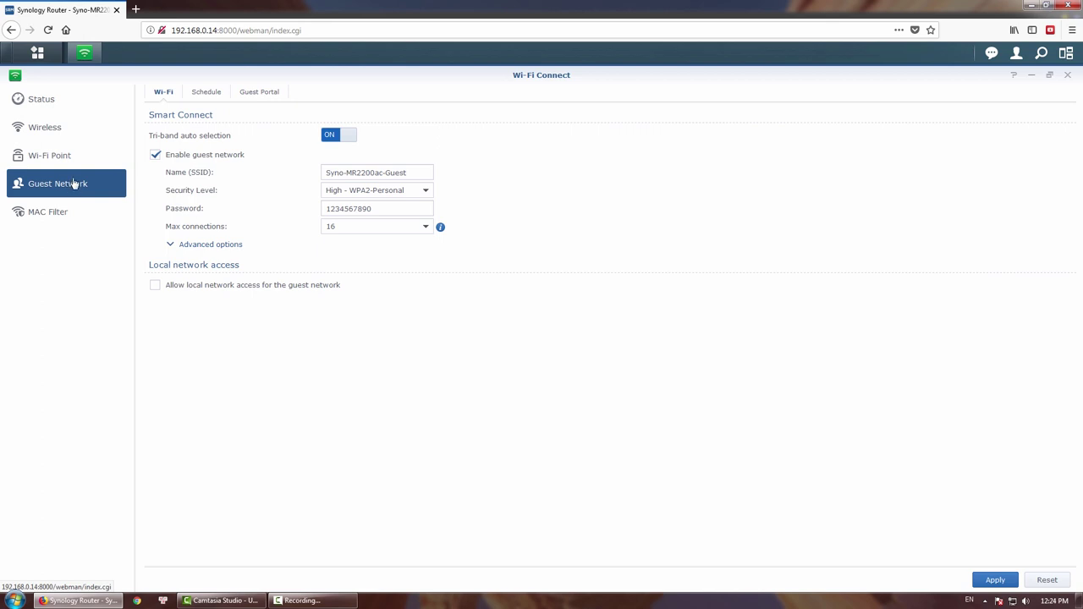
{"action": "left_click_drag", "start_coordinate": [414, 174], "coordinate": [280, 173]}
{"action": "left_click_drag", "start_coordinate": [385, 208], "coordinate": [285, 210]}
{"action": "left_click", "coordinate": [385, 208]}
{"action": "left_click_drag", "start_coordinate": [385, 209], "coordinate": [298, 210]}
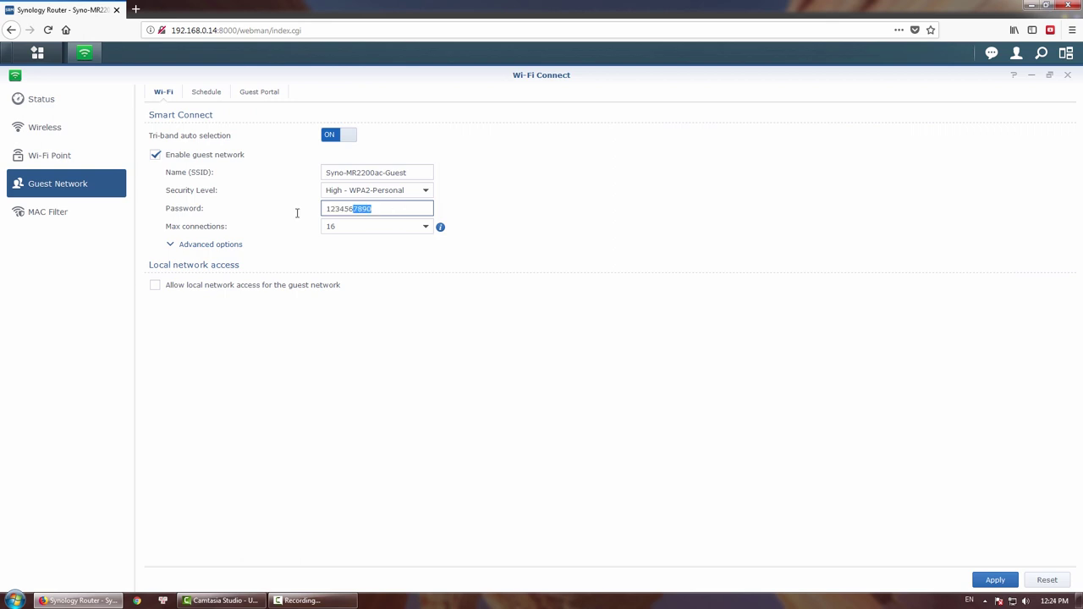
{"action": "left_click", "coordinate": [421, 230]}
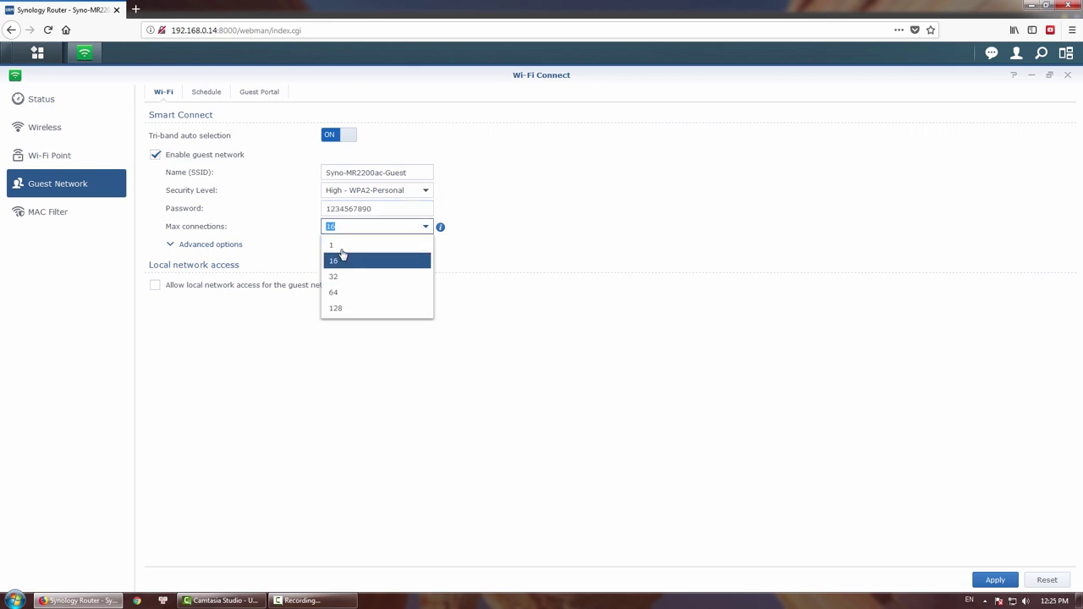
{"action": "left_click", "coordinate": [333, 277]}
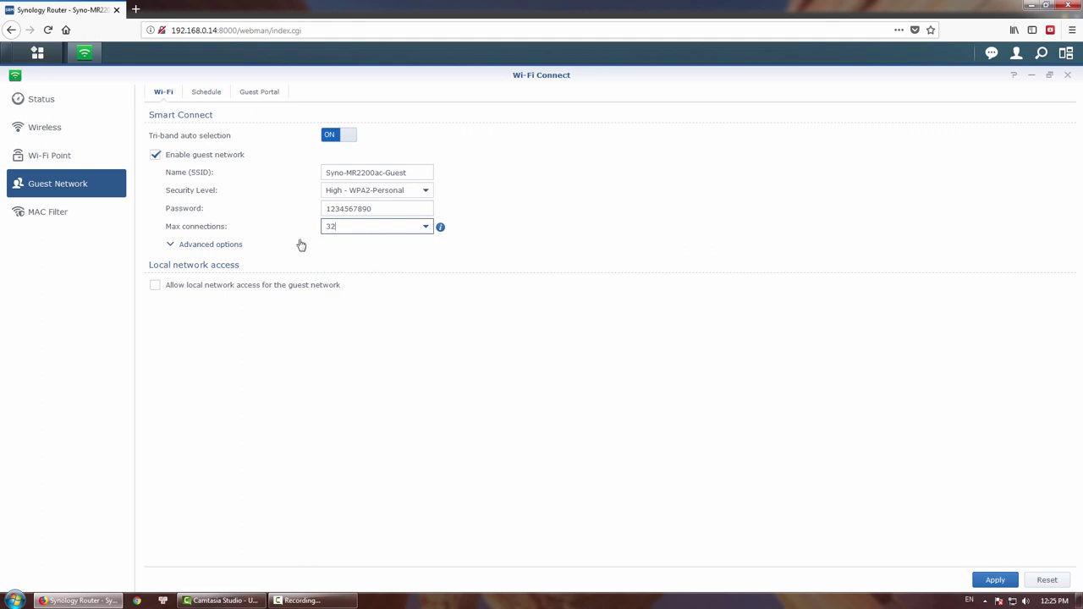
{"action": "left_click", "coordinate": [995, 580]}
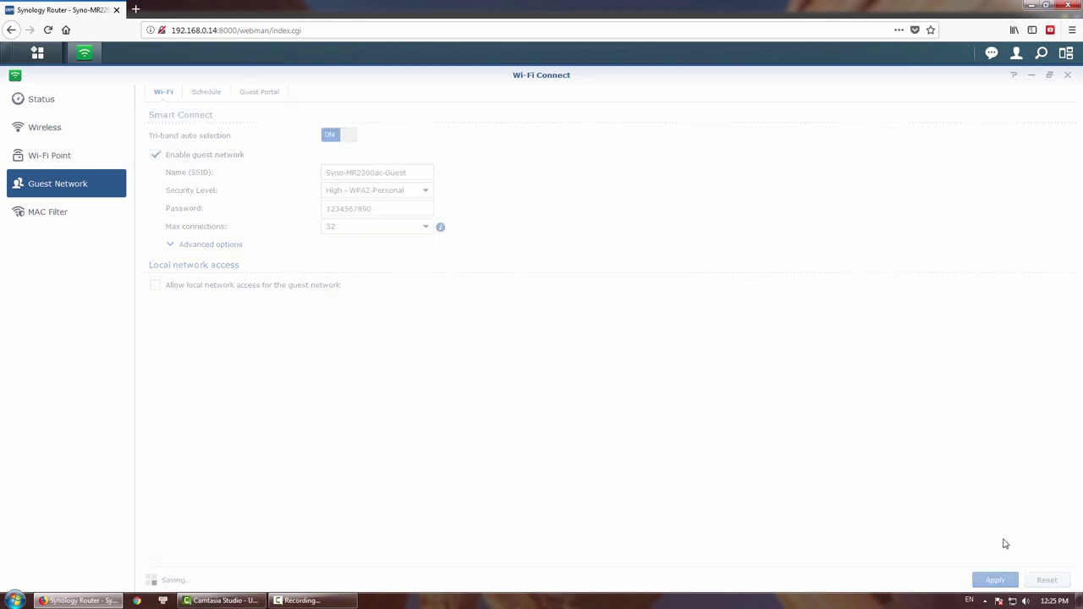
Give the guest network a customized schedule that disables hours 0 to 7 and 18 to 23 every day, and apply it
{"action": "left_click", "coordinate": [205, 93]}
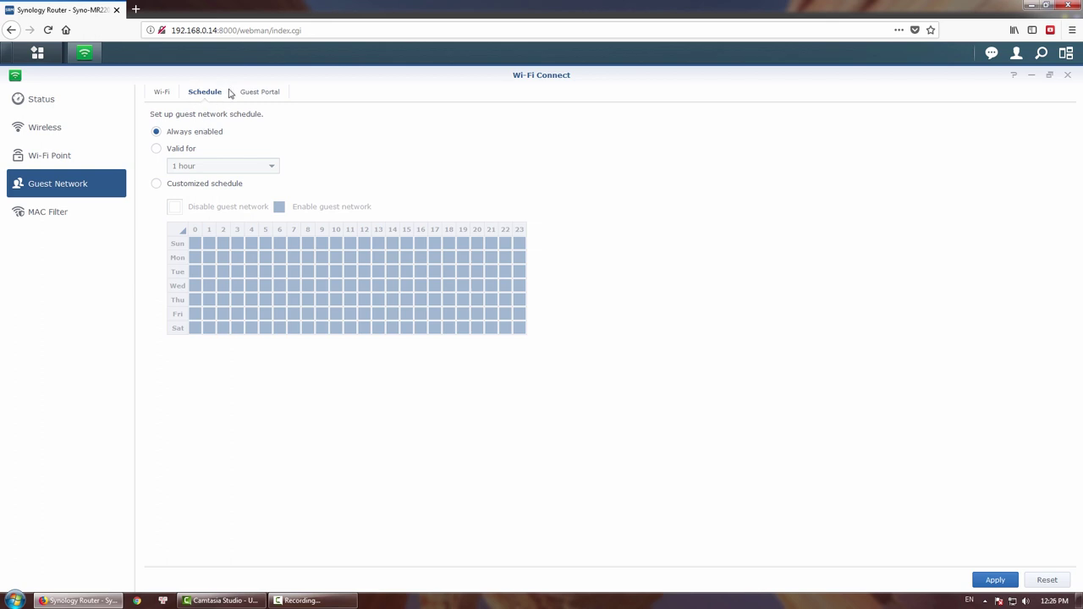
{"action": "left_click", "coordinate": [185, 149]}
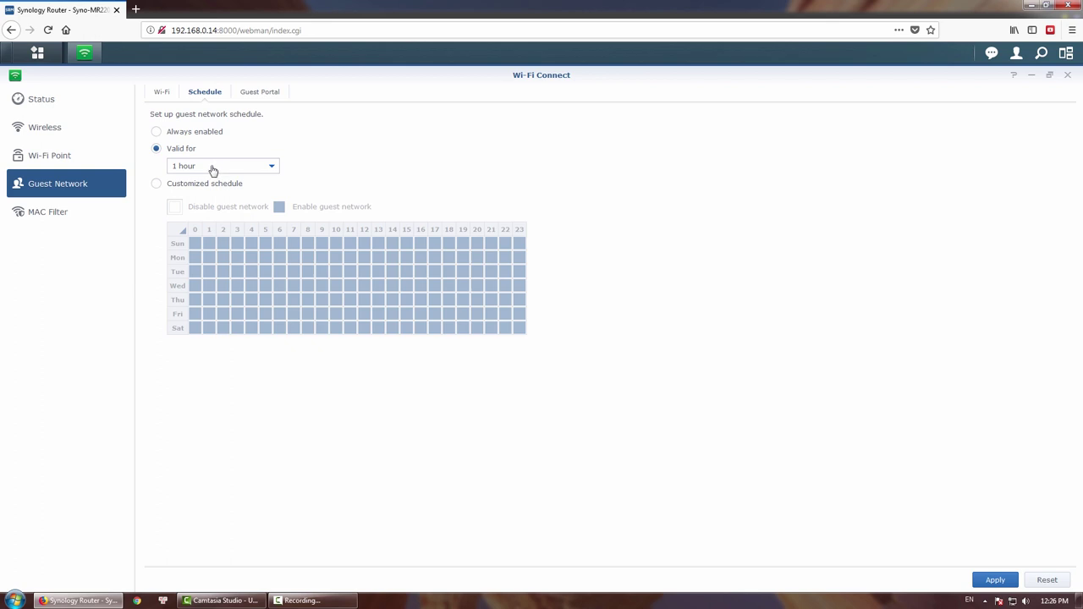
{"action": "left_click", "coordinate": [196, 185]}
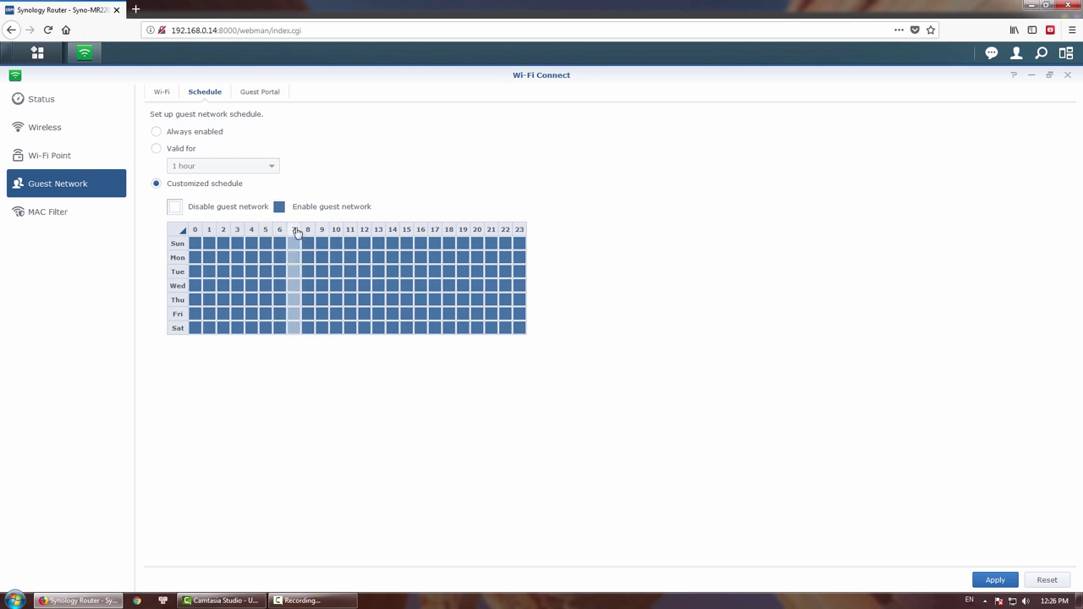
{"action": "left_click_drag", "start_coordinate": [294, 234], "coordinate": [194, 234]}
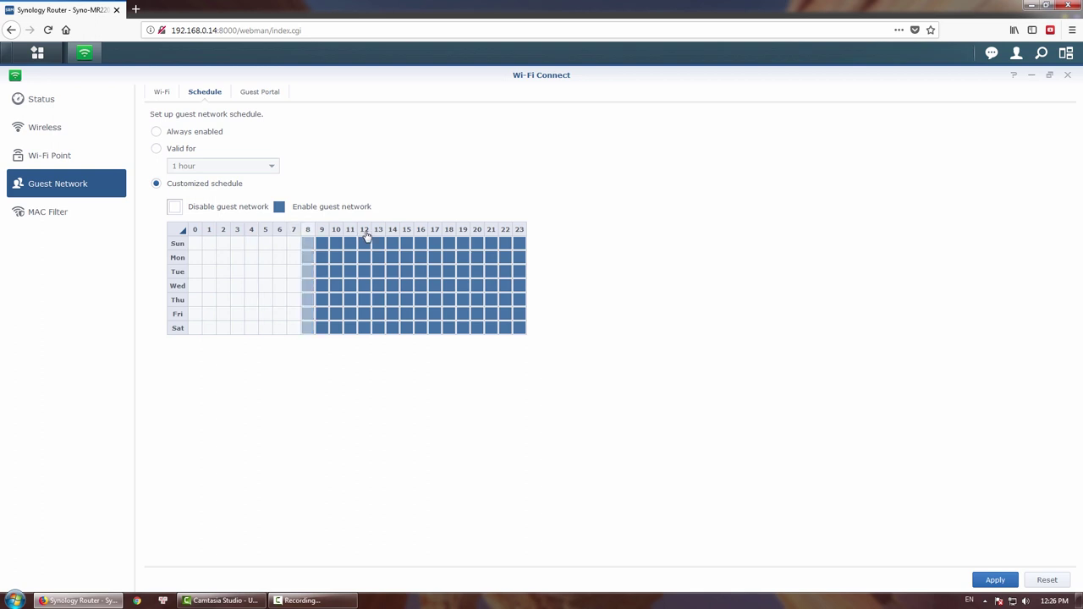
{"action": "left_click", "coordinate": [449, 235]}
{"action": "left_click", "coordinate": [466, 234]}
{"action": "left_click", "coordinate": [478, 235]}
{"action": "left_click", "coordinate": [491, 235]}
{"action": "left_click", "coordinate": [505, 234]}
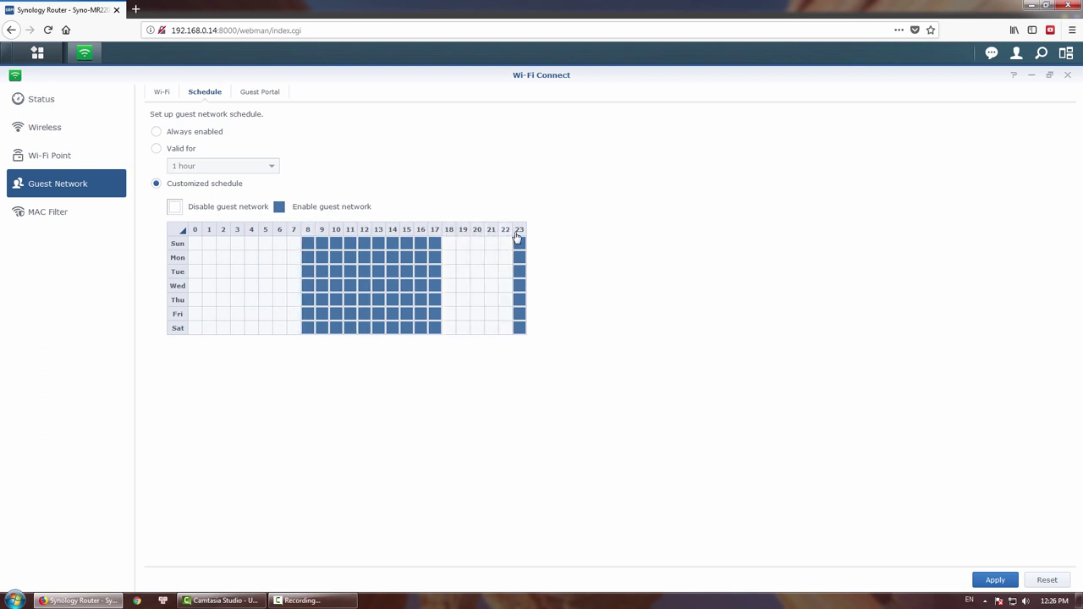
{"action": "left_click", "coordinate": [518, 235]}
{"action": "left_click", "coordinate": [1002, 583]}
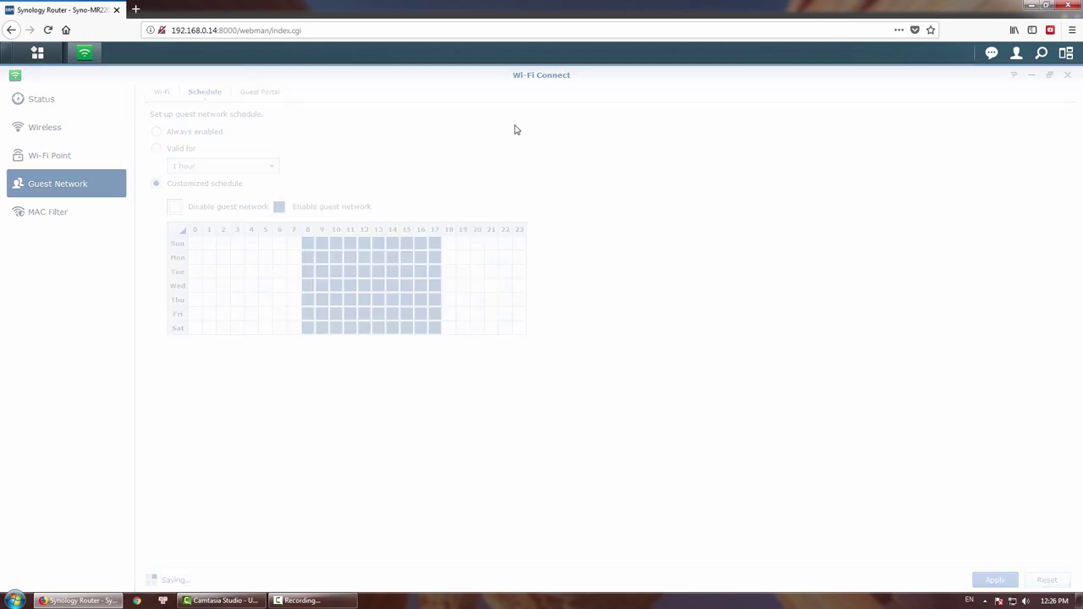
{"action": "left_click", "coordinate": [264, 94]}
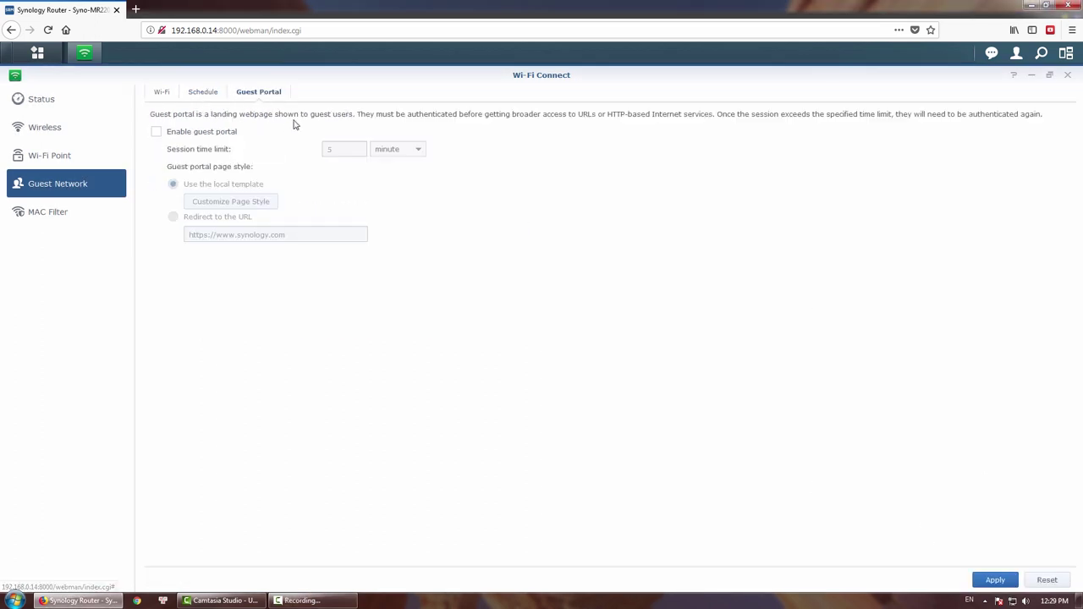
{"action": "left_click", "coordinate": [210, 133]}
{"action": "left_click", "coordinate": [227, 217]}
{"action": "left_click_drag", "start_coordinate": [315, 240], "coordinate": [216, 249]}
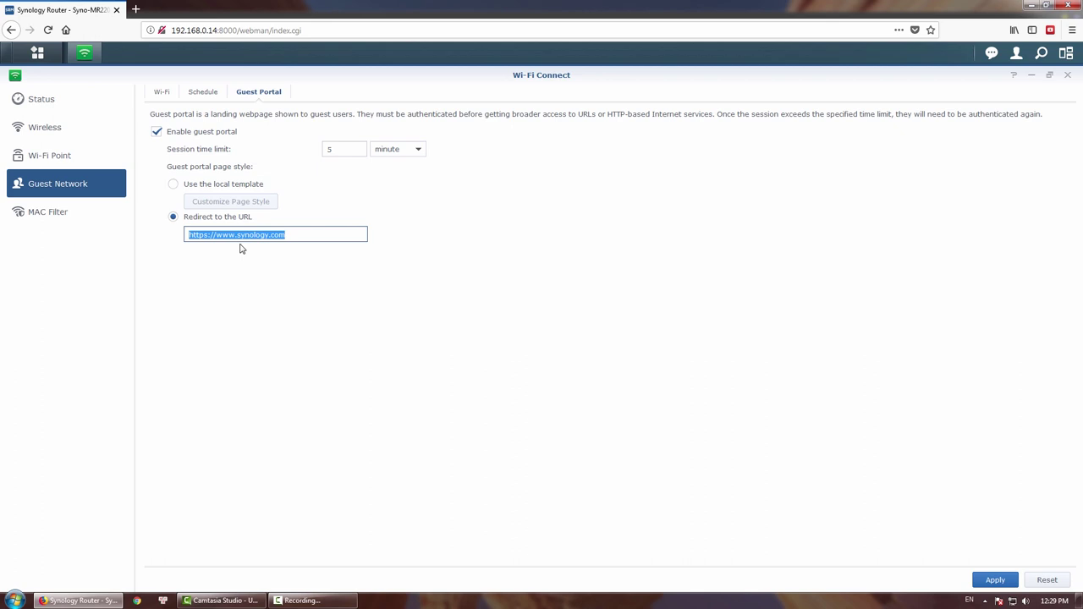
{"action": "left_click", "coordinate": [281, 236]}
{"action": "key", "text": "ctrl+a"}
{"action": "left_click_drag", "start_coordinate": [251, 239], "coordinate": [300, 236]}
{"action": "left_click", "coordinate": [310, 234]}
{"action": "key", "text": "ctrl+a"}
{"action": "left_click", "coordinate": [233, 250]}
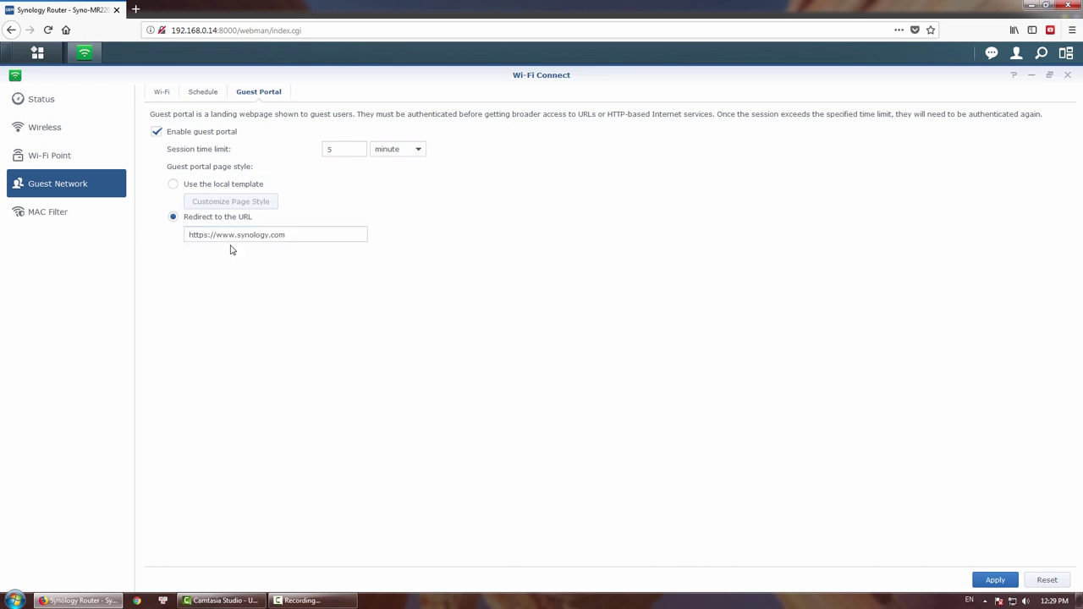
{"action": "left_click_drag", "start_coordinate": [295, 236], "coordinate": [174, 237]}
{"action": "left_click", "coordinate": [300, 238]}
{"action": "left_click_drag", "start_coordinate": [270, 240], "coordinate": [175, 240]}
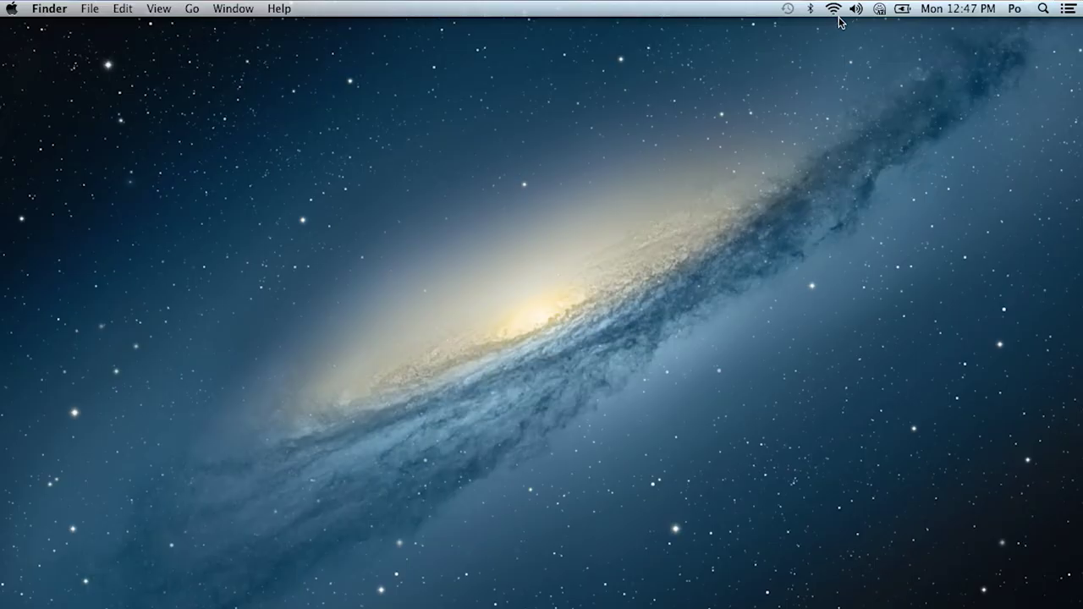
Switch to the Mac, choose the Syno-MR2200ac-Guest Wi-Fi network, and open tinhte.vn in a private Firefox window to test the guest portal
{"action": "left_click", "coordinate": [833, 9]}
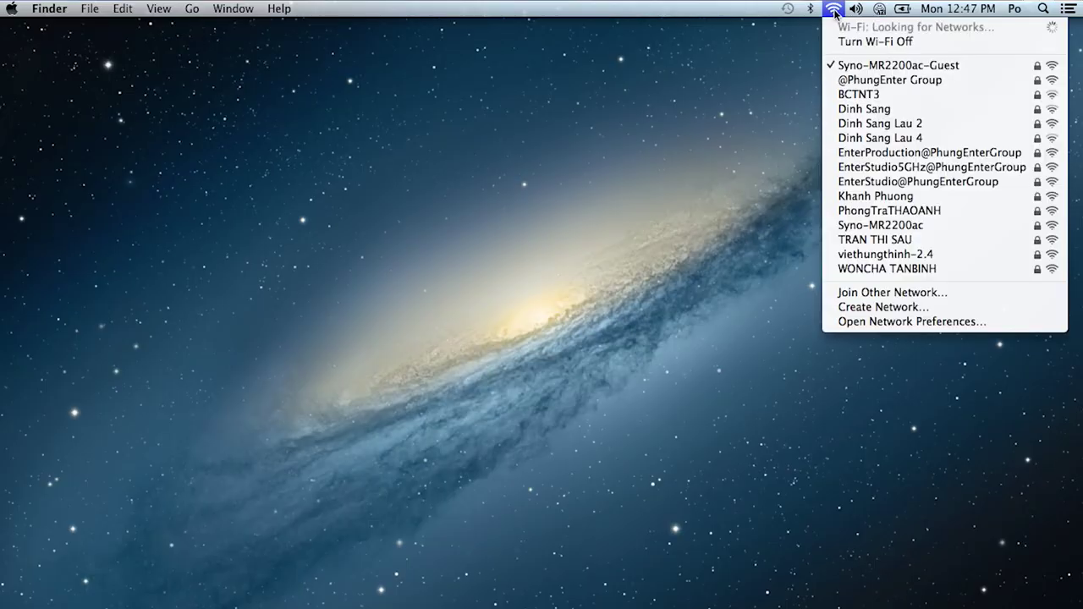
{"action": "left_click", "coordinate": [857, 68]}
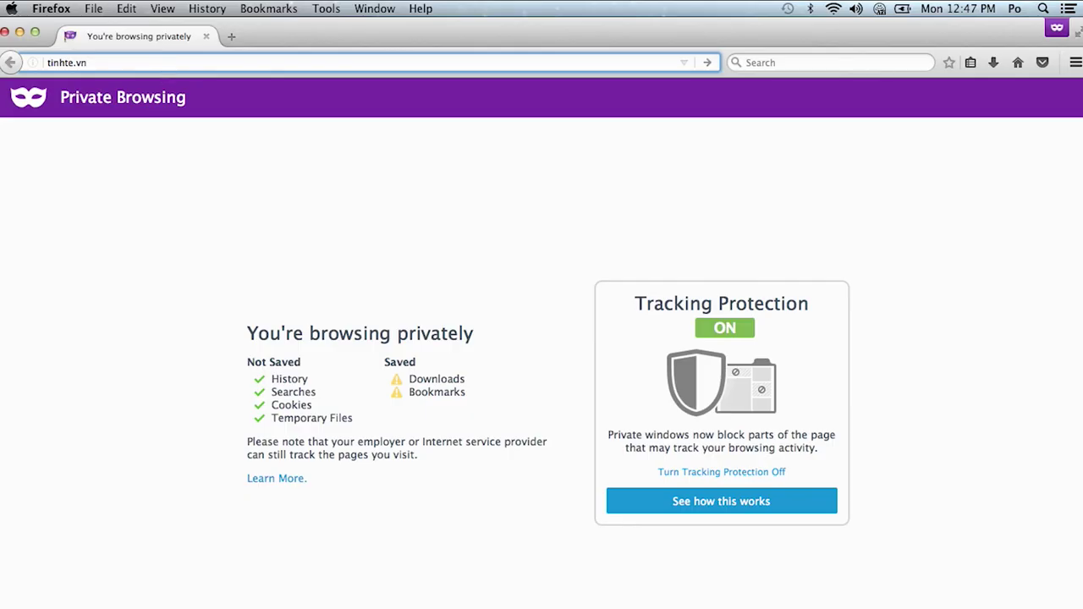
{"action": "key", "text": "Return"}
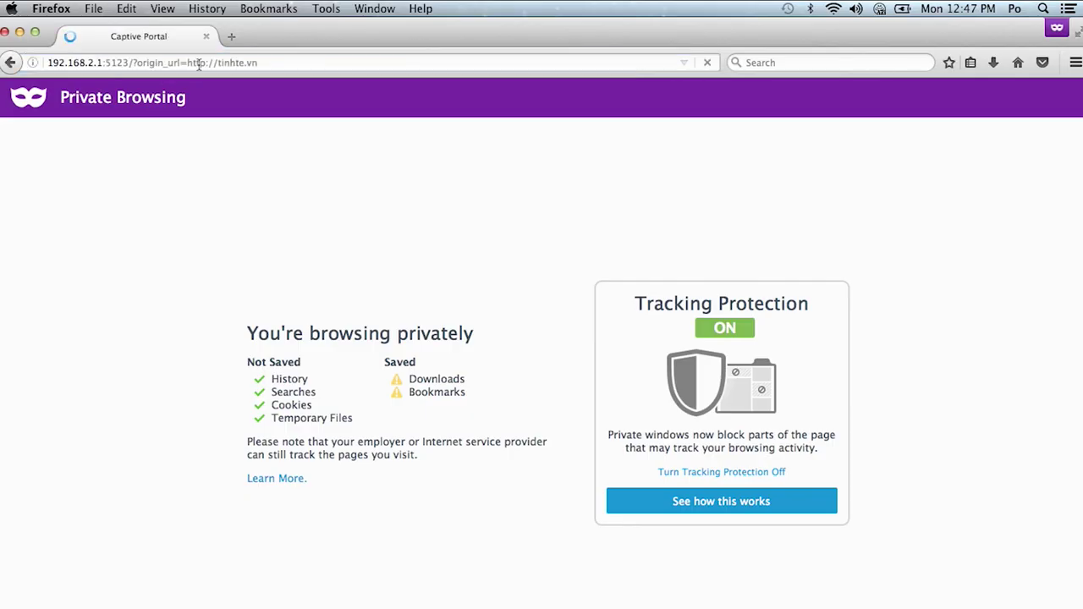